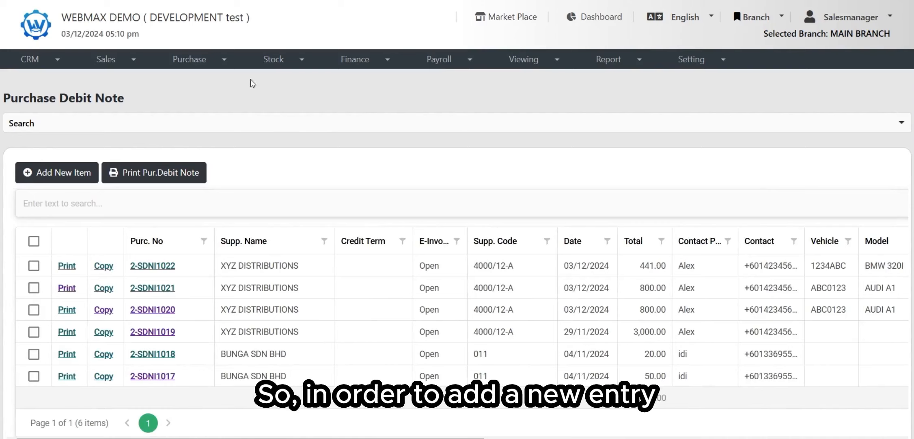
# Start a new purchase debit note entry
pyautogui.click(67, 178)
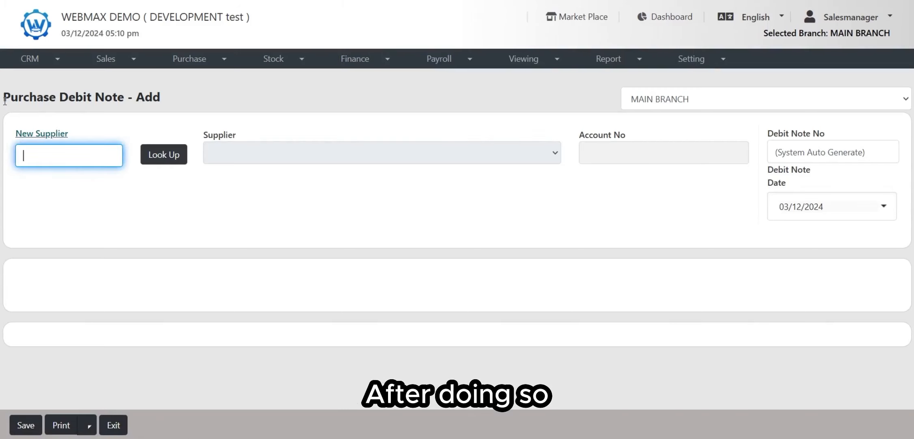
pyautogui.moveTo(5, 100); pyautogui.dragTo(175, 106)
pyautogui.click(175, 106)
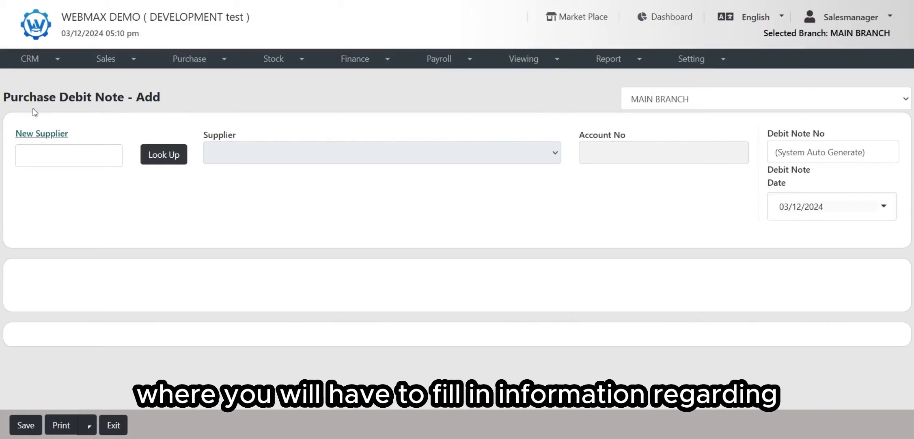
pyautogui.moveTo(8, 97); pyautogui.dragTo(146, 98)
pyautogui.click(204, 199)
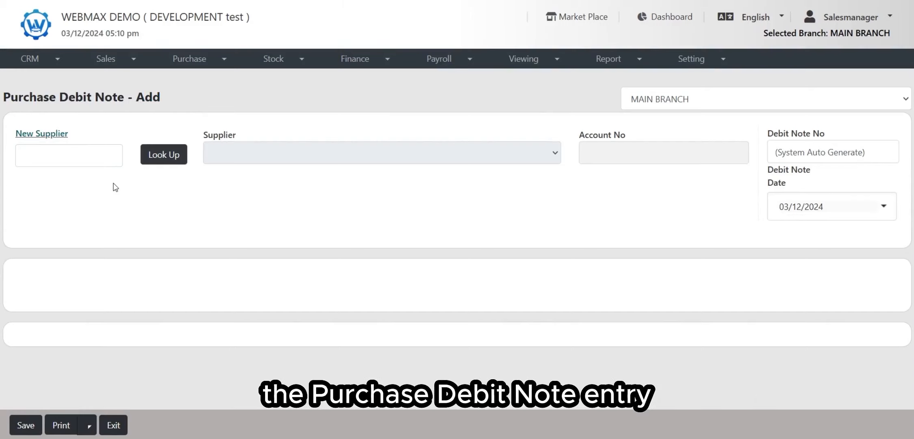
pyautogui.click(55, 158)
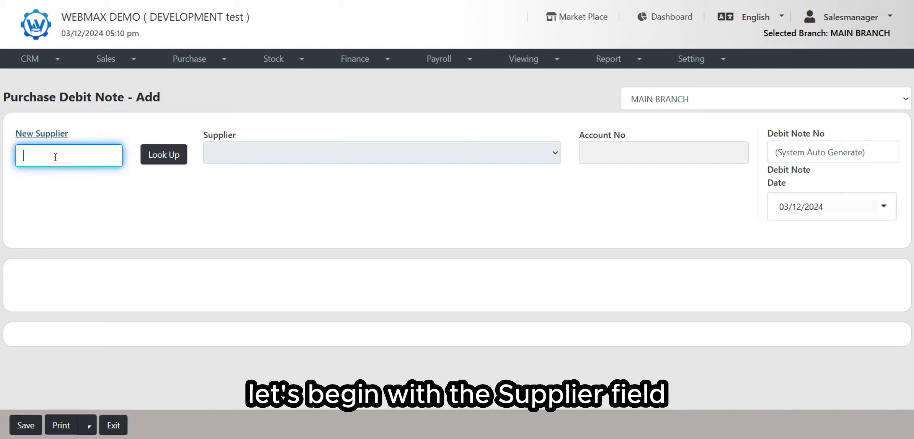
pyautogui.click(112, 134)
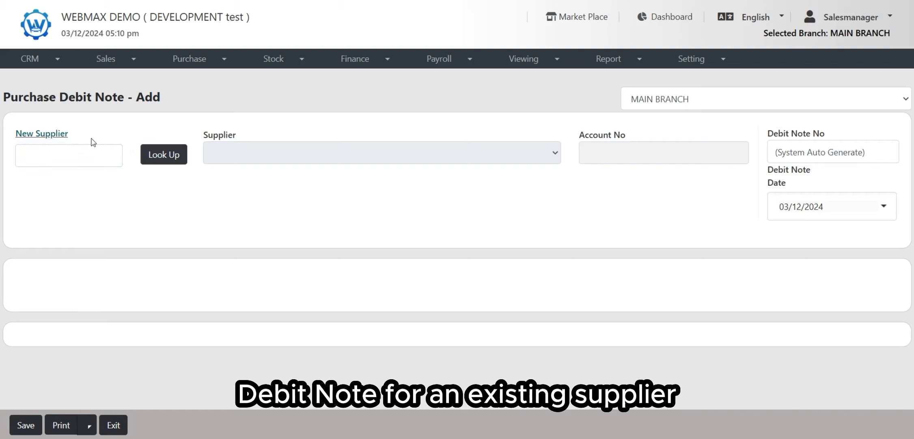
pyautogui.click(80, 151)
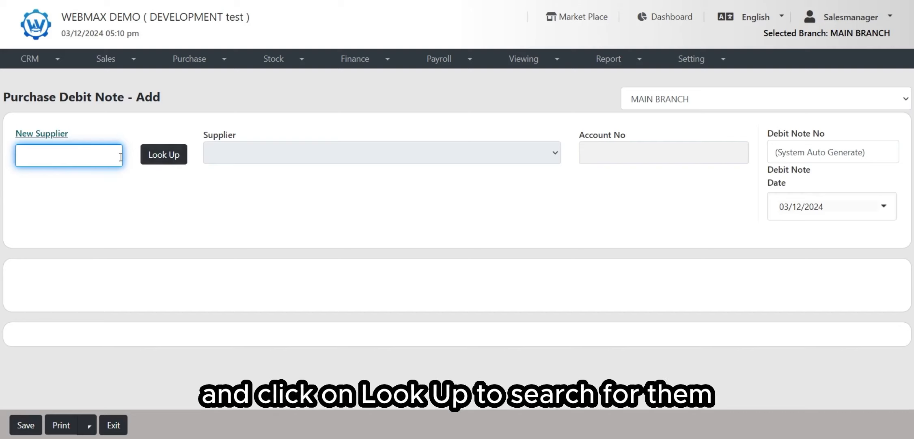
pyautogui.click(121, 130)
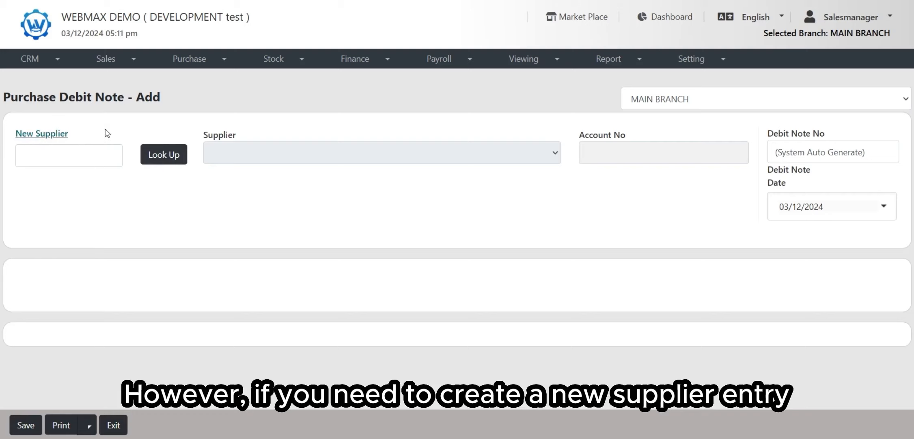
# Open the form for creating a new supplier, look over its fields, and close it without saving
pyautogui.click(47, 138)
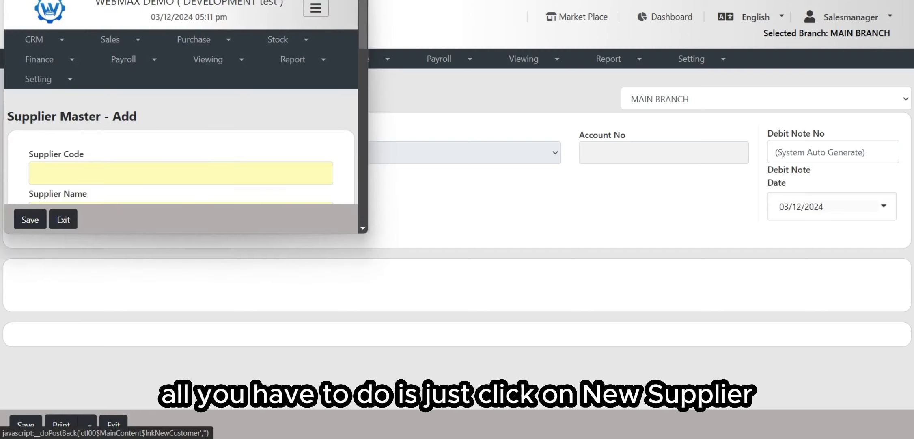
pyautogui.moveTo(126, 0); pyautogui.dragTo(340, 59)
pyautogui.scroll(-2, 353, 188)
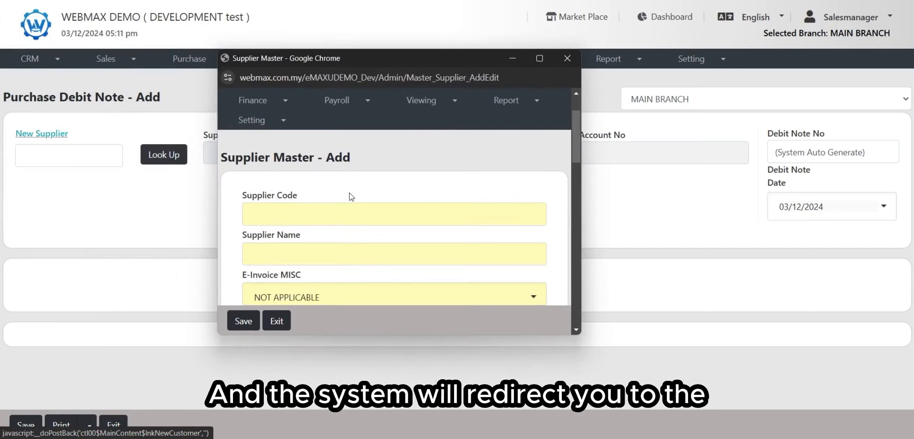
pyautogui.moveTo(261, 162); pyautogui.dragTo(379, 176)
pyautogui.click(379, 176)
pyautogui.scroll(-2, 326, 210)
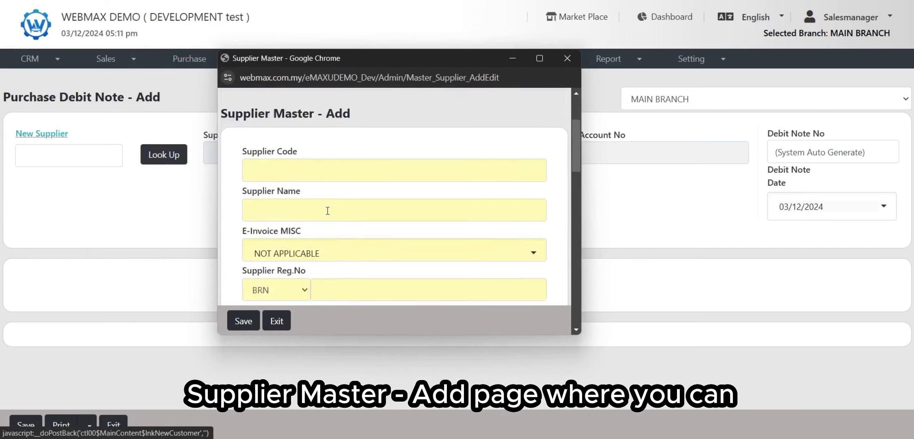
pyautogui.scroll(1, 375, 248)
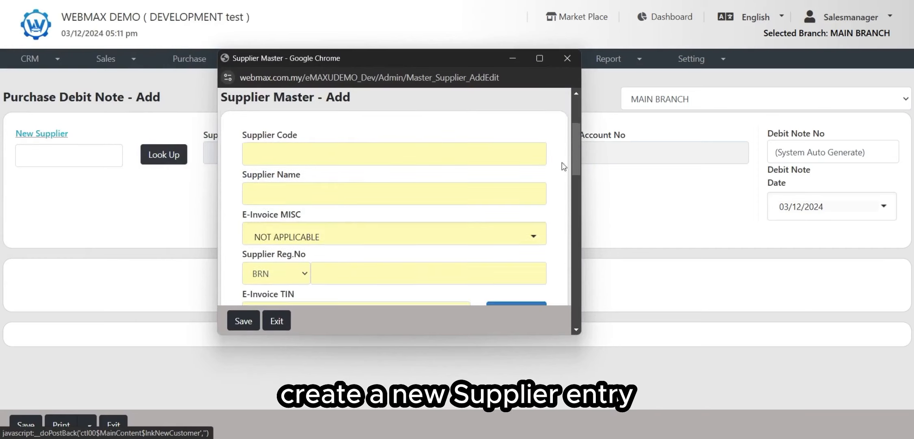
pyautogui.click(569, 58)
# Look up the supplier with "bunga" and select BUNGA SDN BHD for the debit note
pyautogui.click(66, 153)
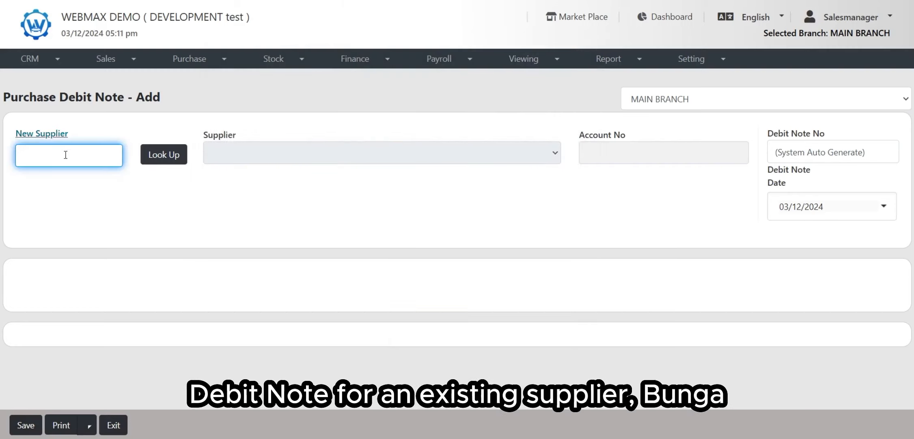
pyautogui.write('bunga')
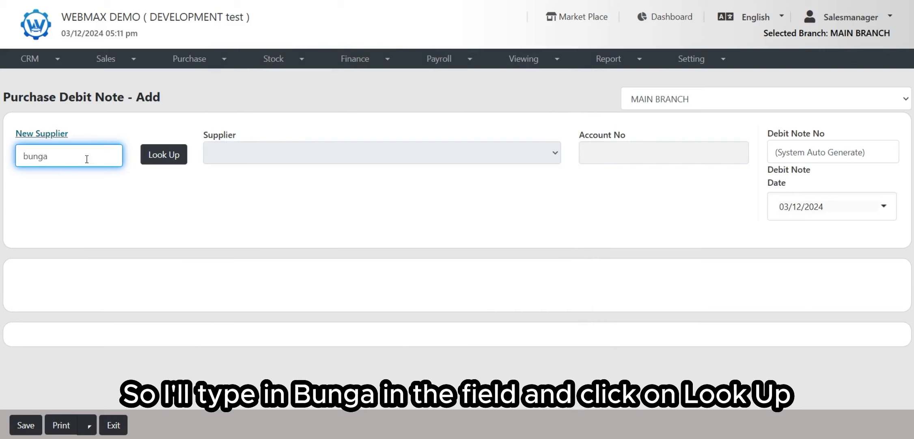
pyautogui.click(170, 159)
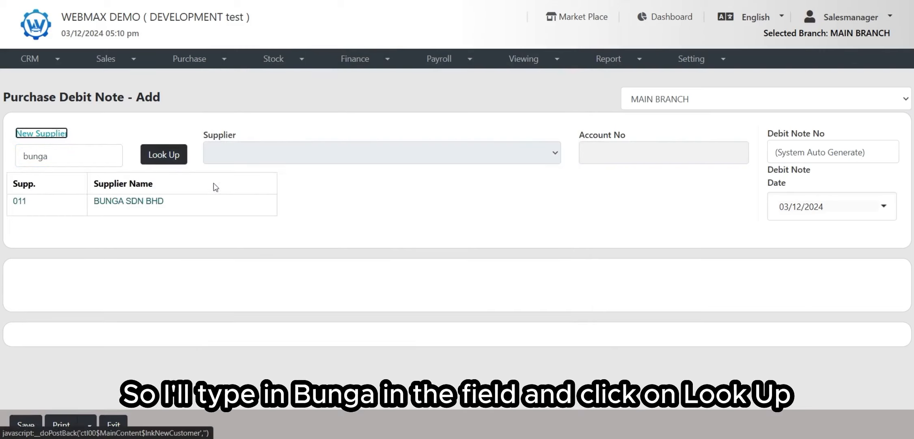
pyautogui.click(130, 202)
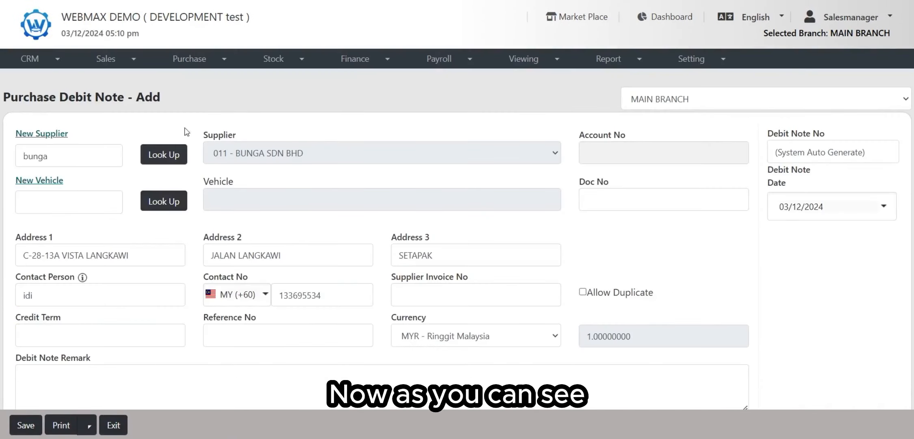
pyautogui.scroll(-2, 290, 210)
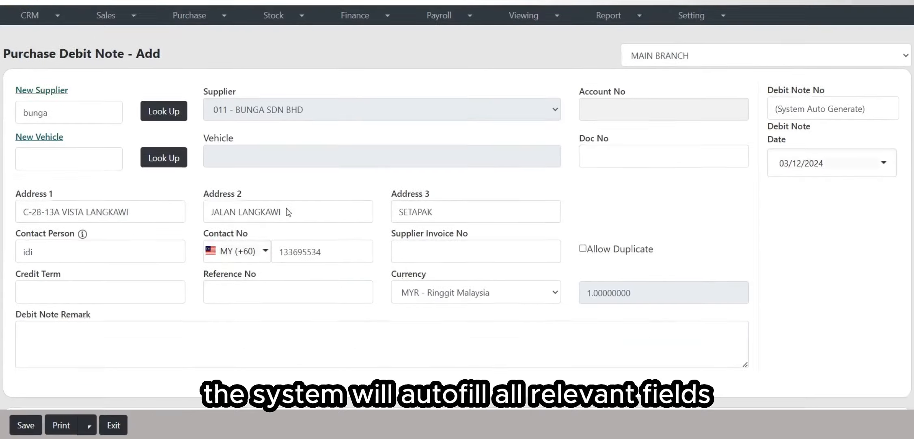
pyautogui.scroll(2, 344, 132)
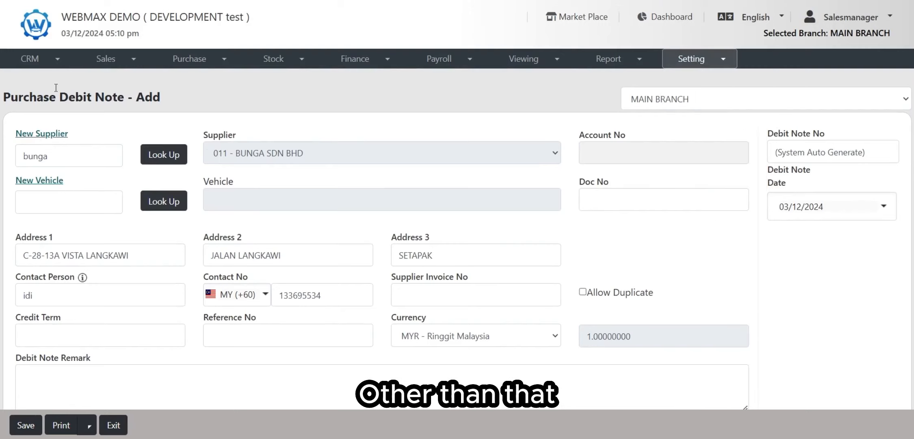
pyautogui.moveTo(4, 97); pyautogui.dragTo(124, 106)
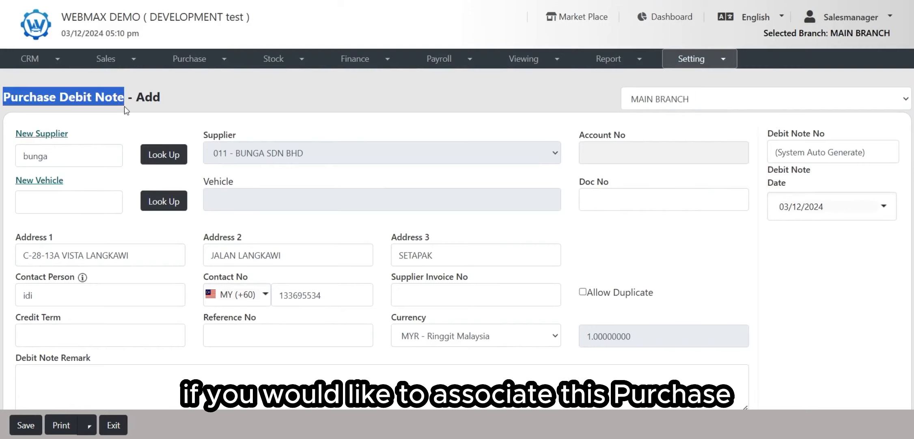
pyautogui.click(124, 178)
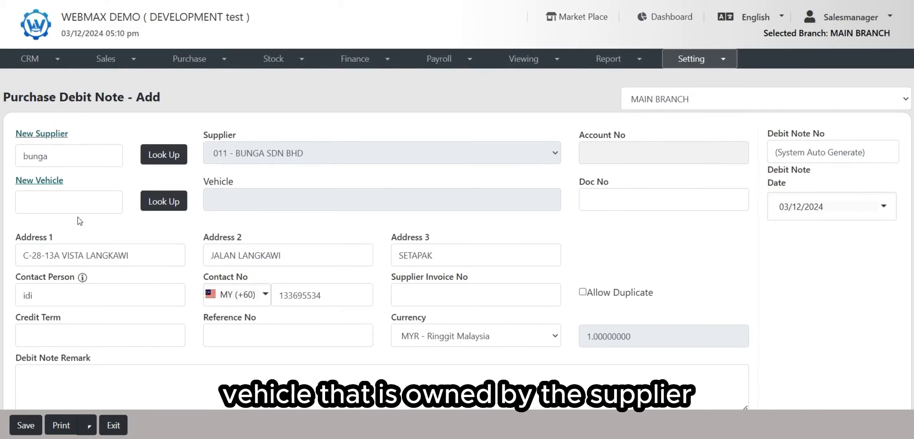
pyautogui.click(94, 203)
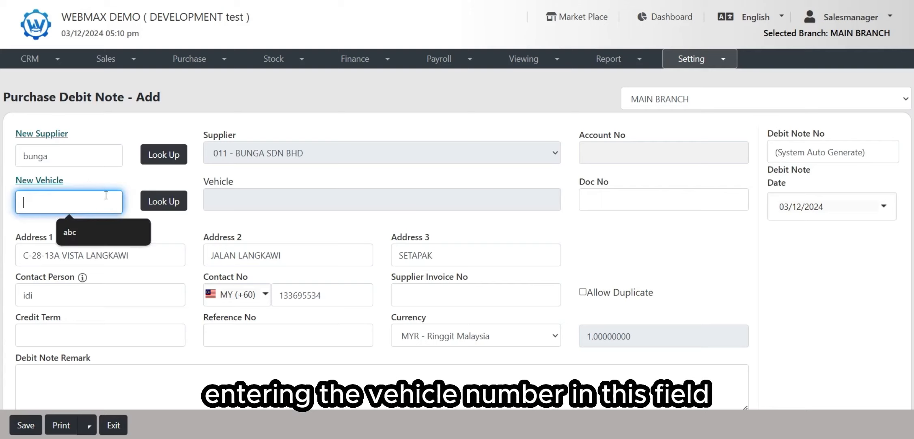
pyautogui.click(98, 142)
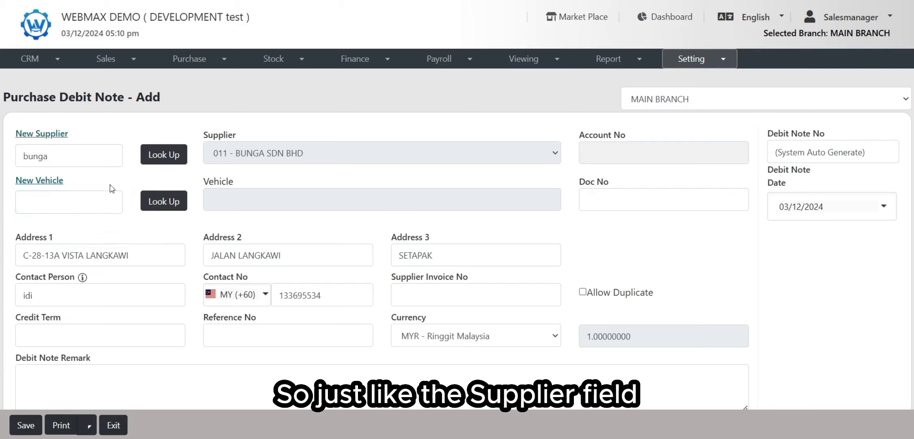
pyautogui.click(86, 206)
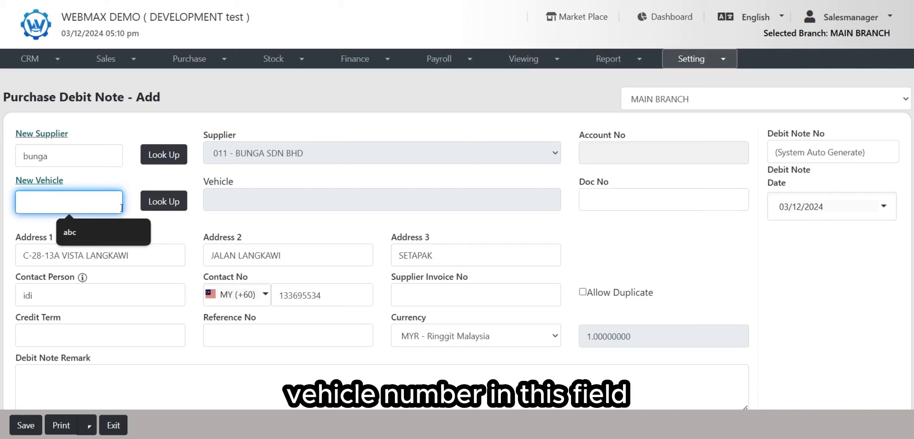
pyautogui.click(122, 184)
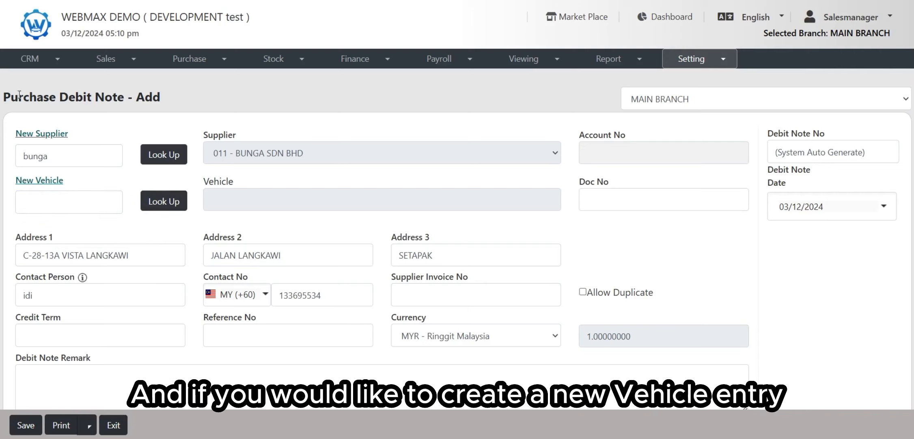
pyautogui.moveTo(28, 96); pyautogui.dragTo(122, 97)
pyautogui.click(122, 96)
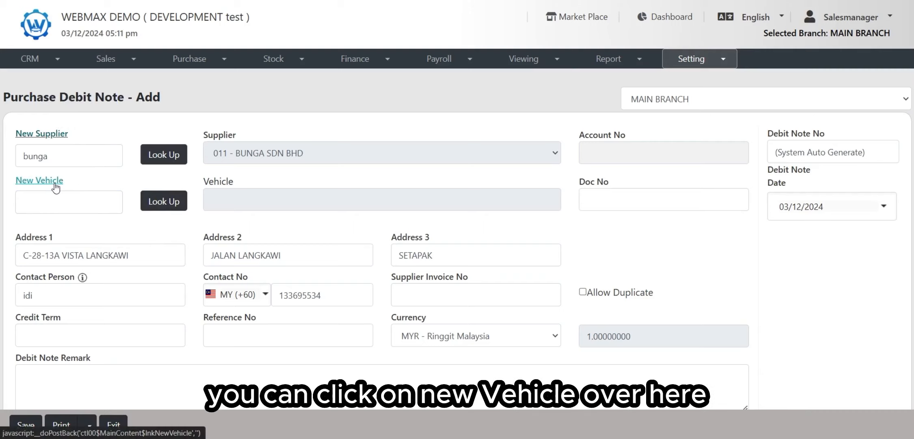
# Open the form for creating a new vehicle, look through its fields, and close it without saving
pyautogui.click(56, 188)
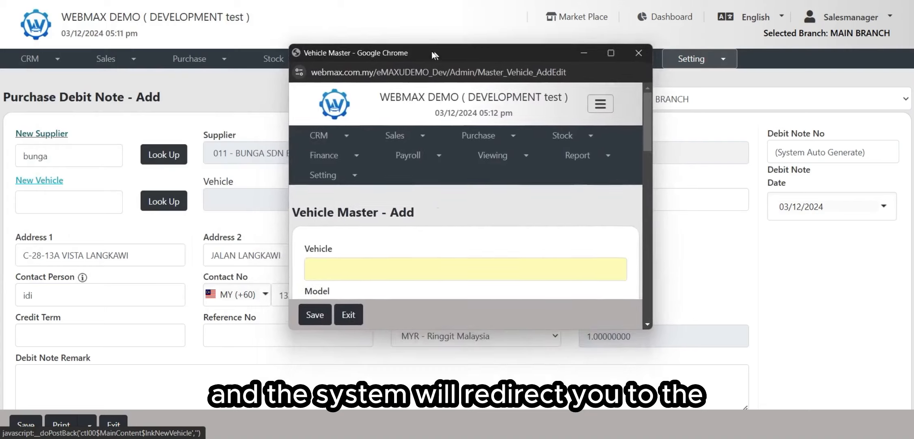
pyautogui.moveTo(435, 55); pyautogui.dragTo(424, 57)
pyautogui.moveTo(286, 218); pyautogui.dragTo(430, 223)
pyautogui.click(430, 222)
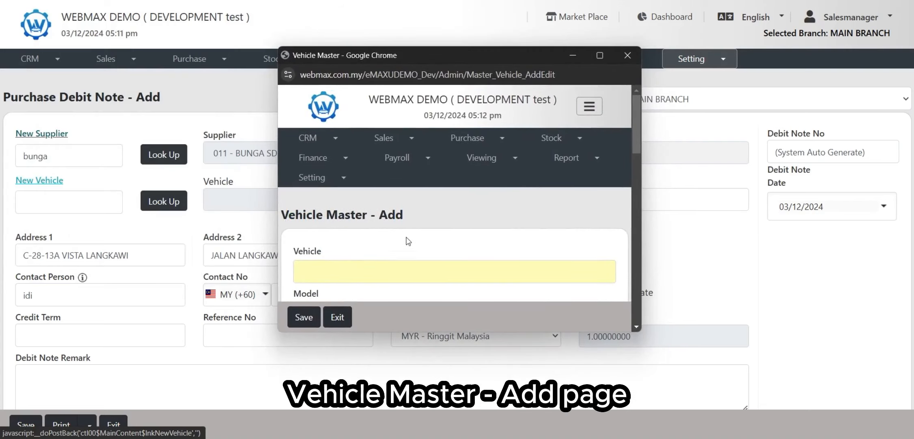
pyautogui.scroll(-5, 405, 249)
pyautogui.scroll(-3, 358, 251)
pyautogui.scroll(10, 358, 250)
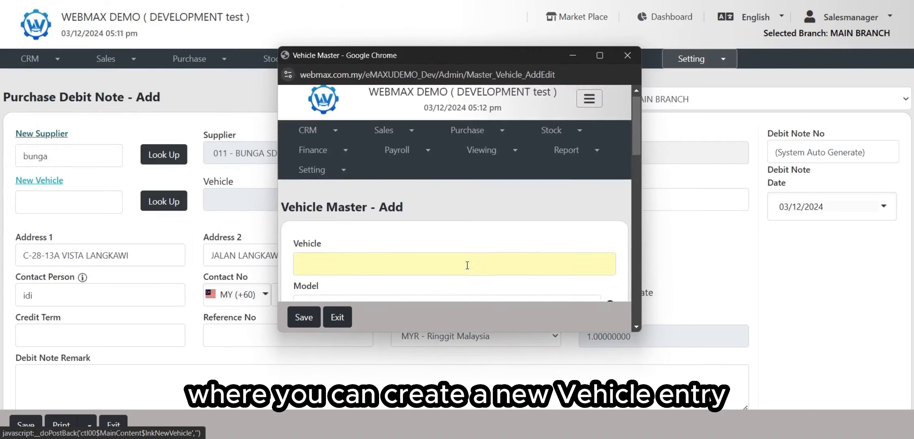
pyautogui.click(628, 54)
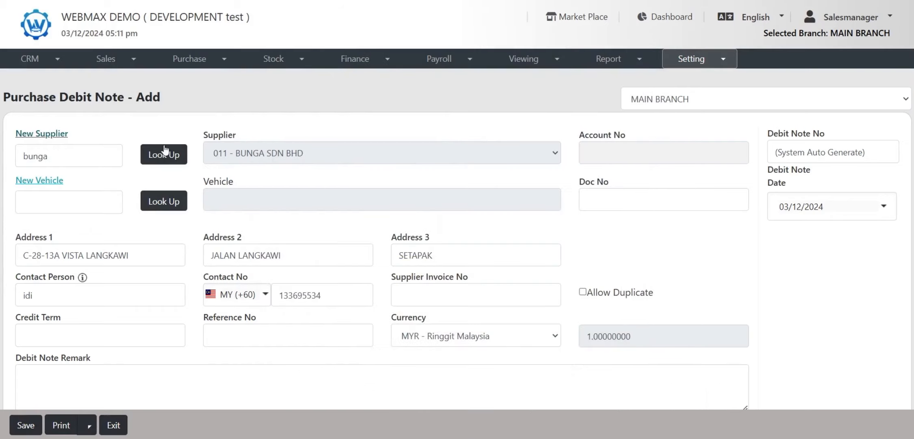
# Look up vehicles with "ABC" and assign vehicle ABC0123, model AUDI A1, to the debit note
pyautogui.click(89, 199)
pyautogui.write('ABC')
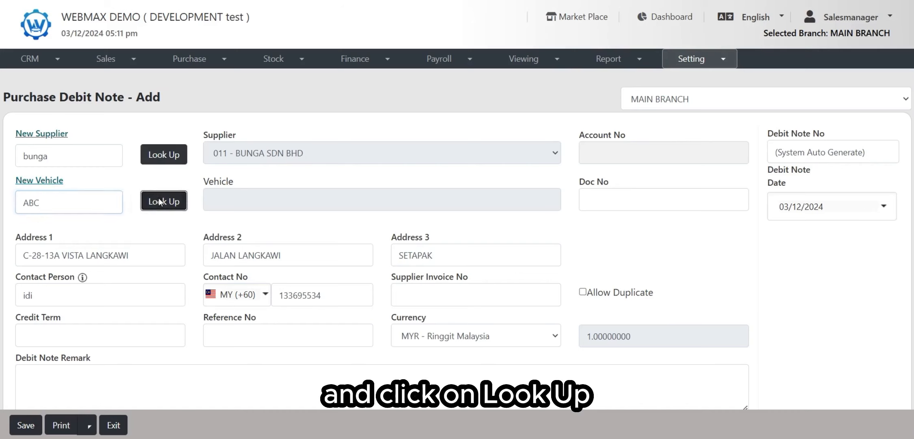
pyautogui.click(164, 201)
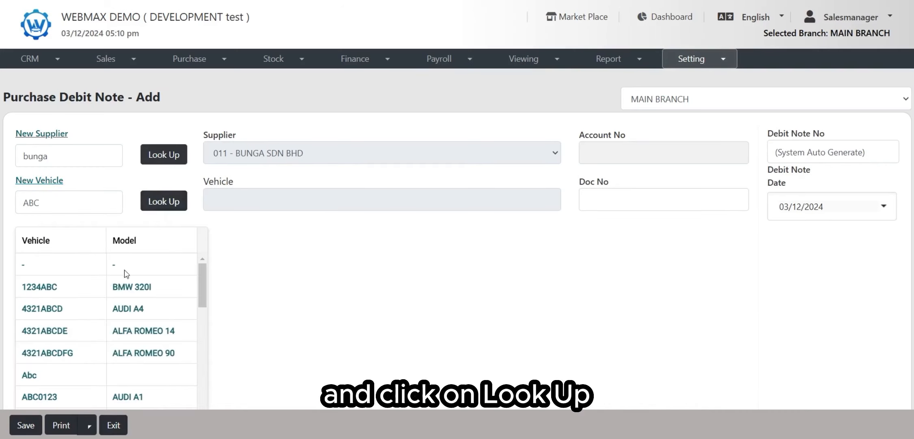
pyautogui.scroll(-1, 68, 357)
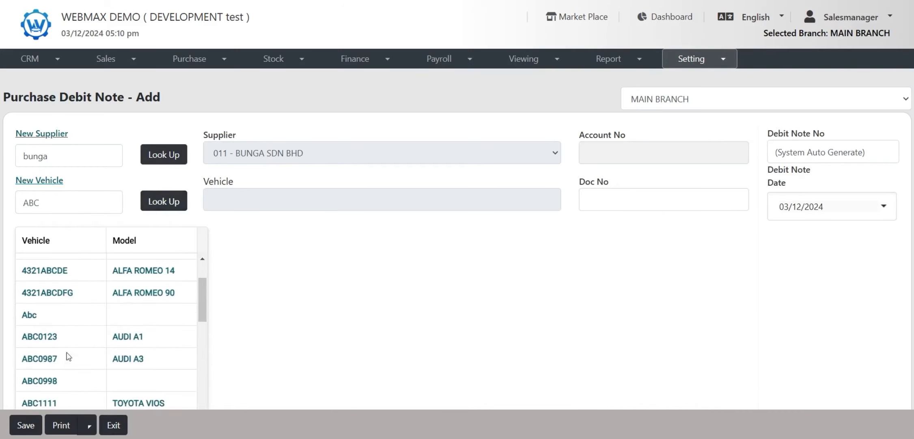
pyautogui.click(47, 344)
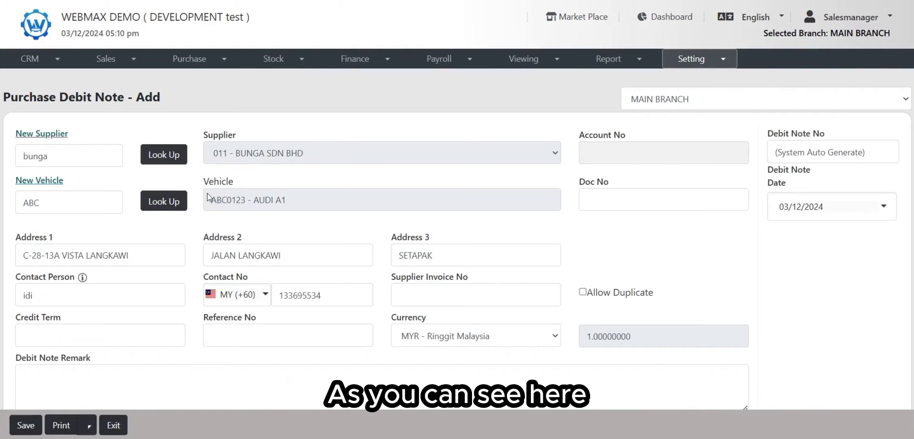
pyautogui.moveTo(210, 200); pyautogui.dragTo(298, 199)
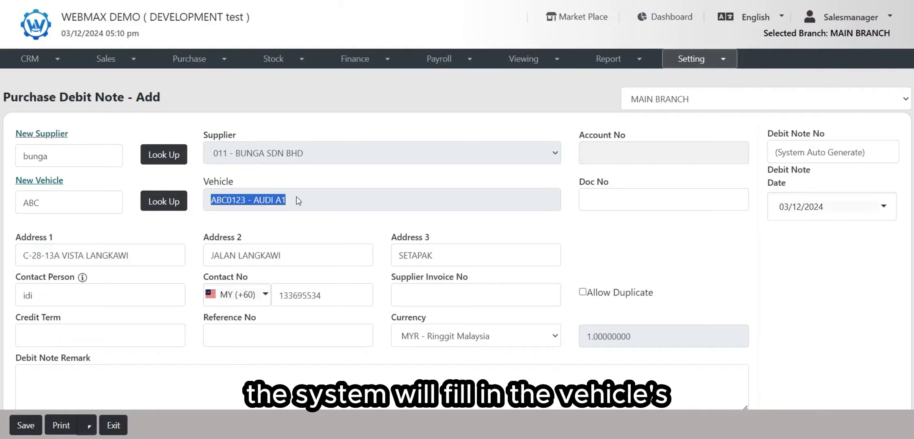
pyautogui.click(298, 200)
pyautogui.moveTo(214, 197); pyautogui.dragTo(297, 201)
pyautogui.click(327, 207)
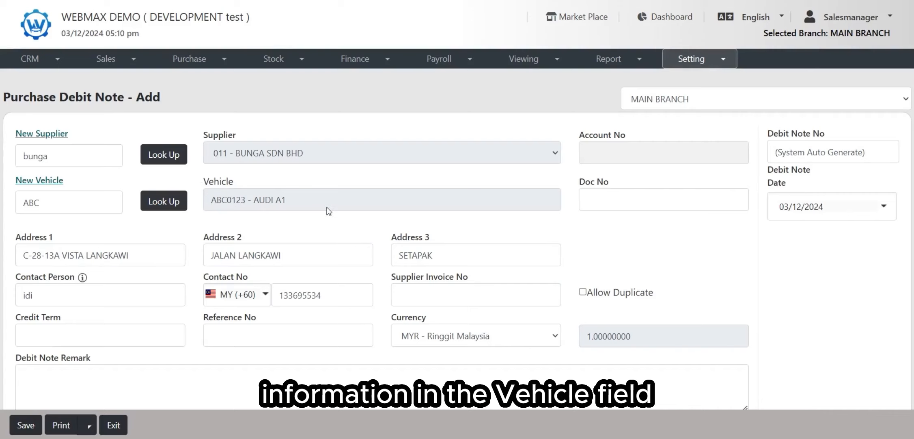
pyautogui.click(663, 195)
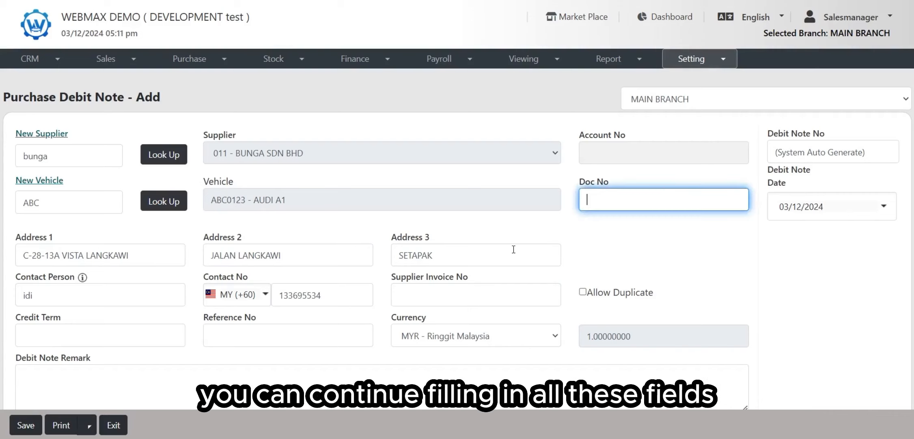
# Look over the debit note's address, invoice, reference and remark fields and its item information section
pyautogui.click(512, 249)
pyautogui.click(494, 294)
pyautogui.click(292, 334)
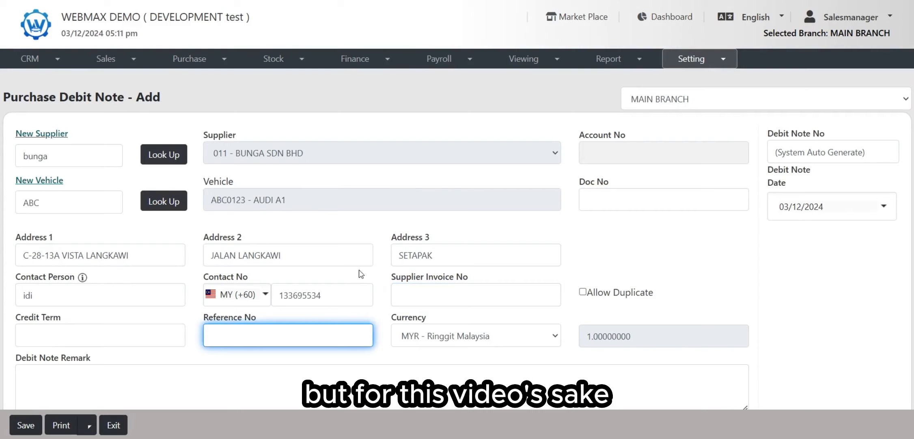
pyautogui.scroll(-9, 366, 266)
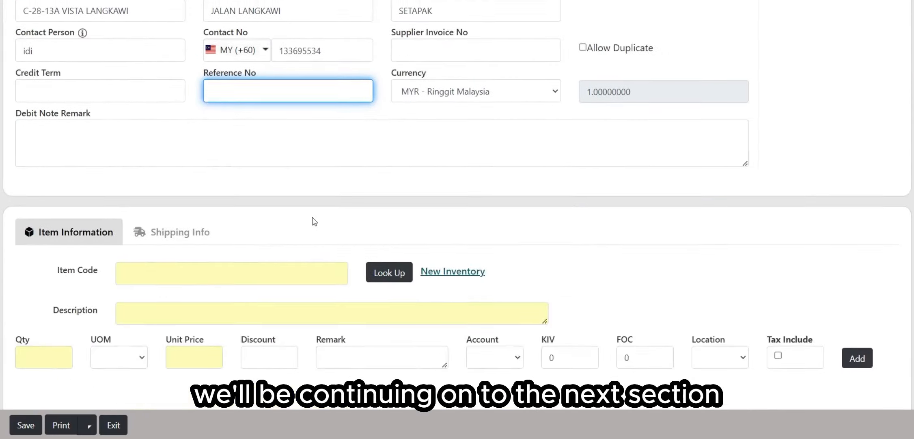
pyautogui.scroll(-2, 160, 138)
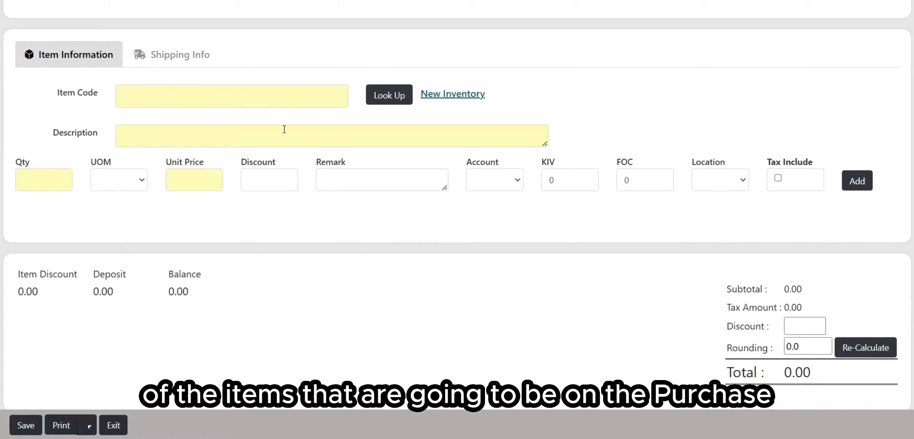
pyautogui.scroll(2, 285, 129)
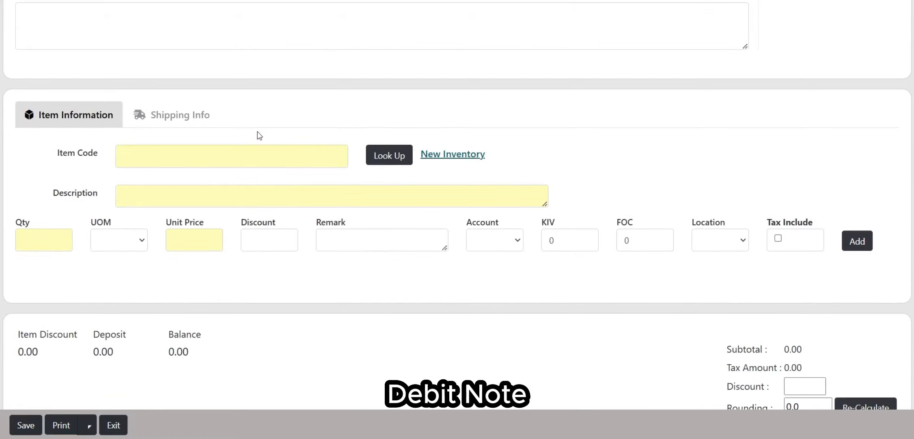
pyautogui.scroll(8, 260, 136)
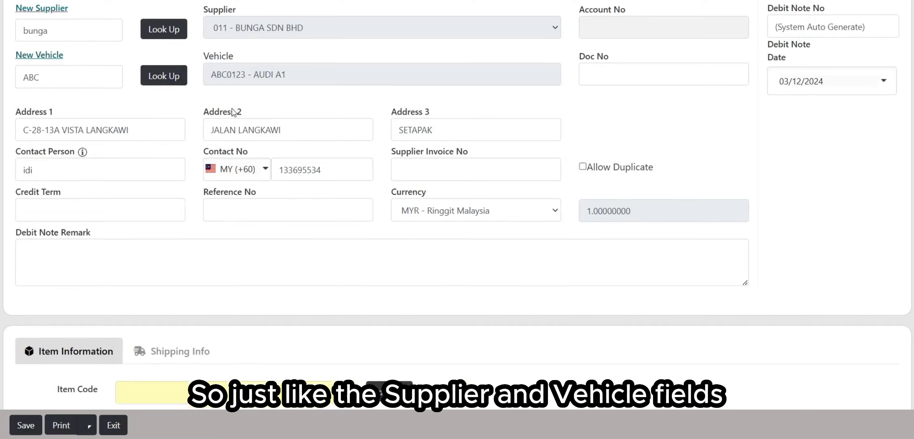
pyautogui.scroll(-6, 235, 112)
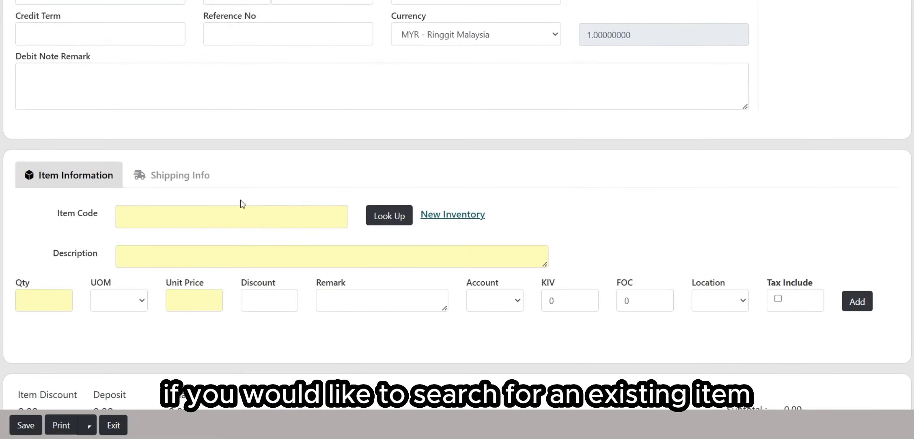
# Open the form for creating a new inventory item, look through its fields, and close it without saving
pyautogui.click(220, 220)
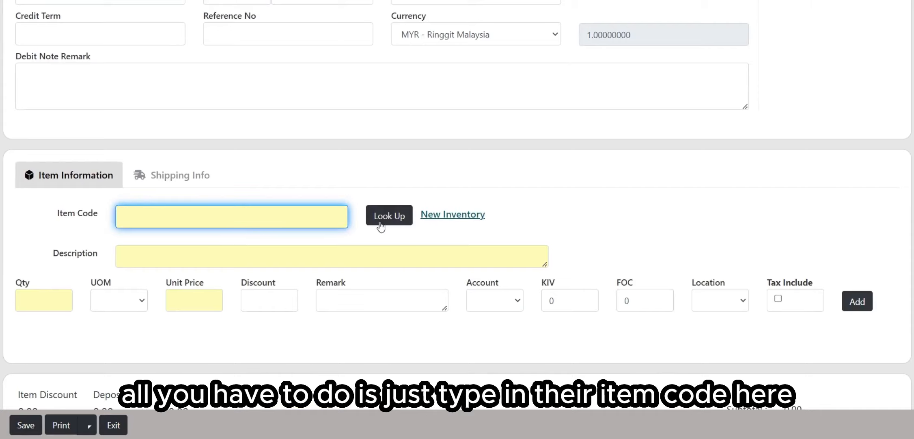
pyautogui.click(312, 185)
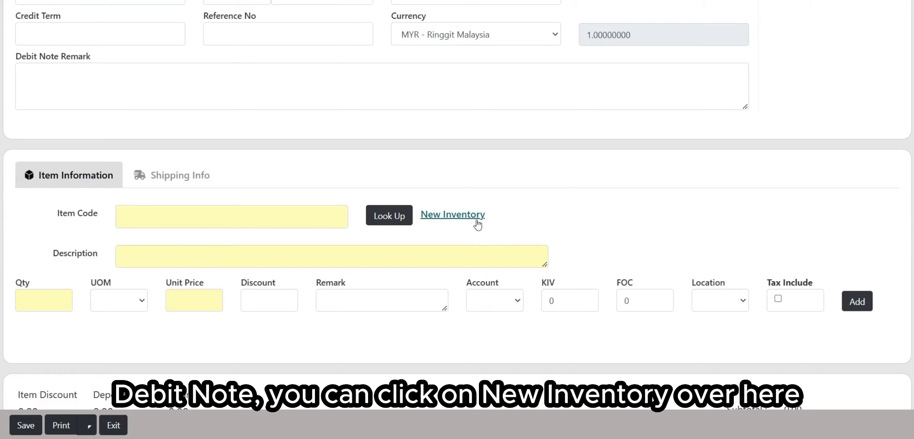
pyautogui.click(456, 215)
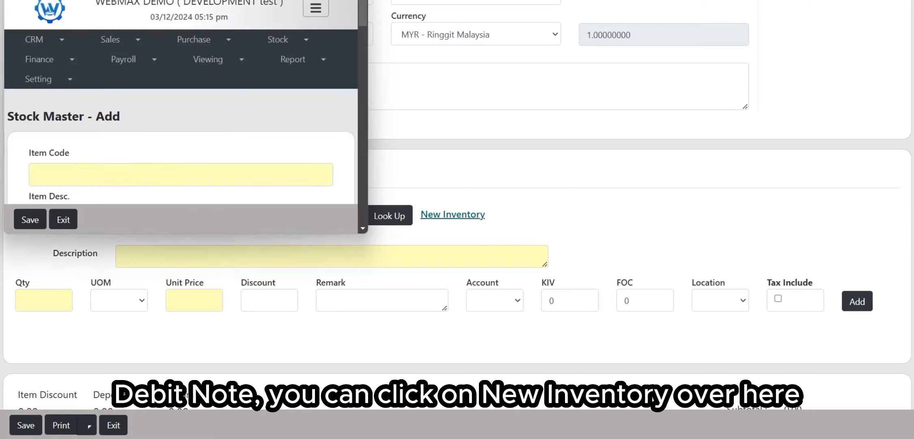
pyautogui.scroll(1, 265, 102)
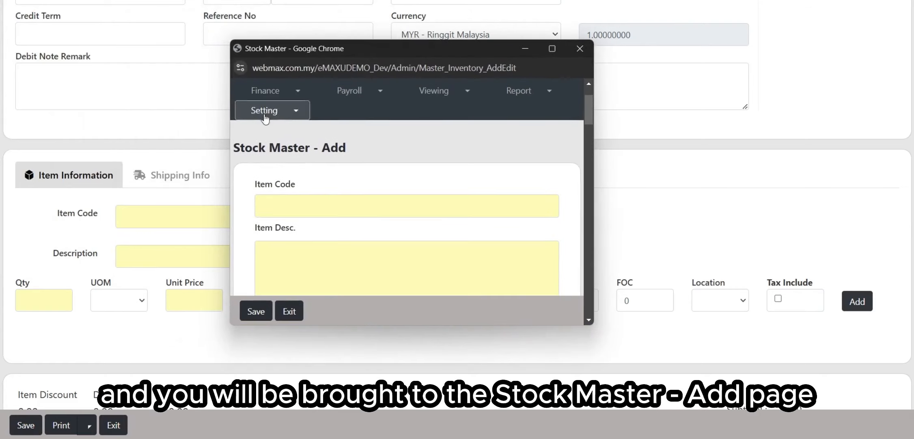
pyautogui.moveTo(252, 145); pyautogui.dragTo(349, 148)
pyautogui.click(352, 180)
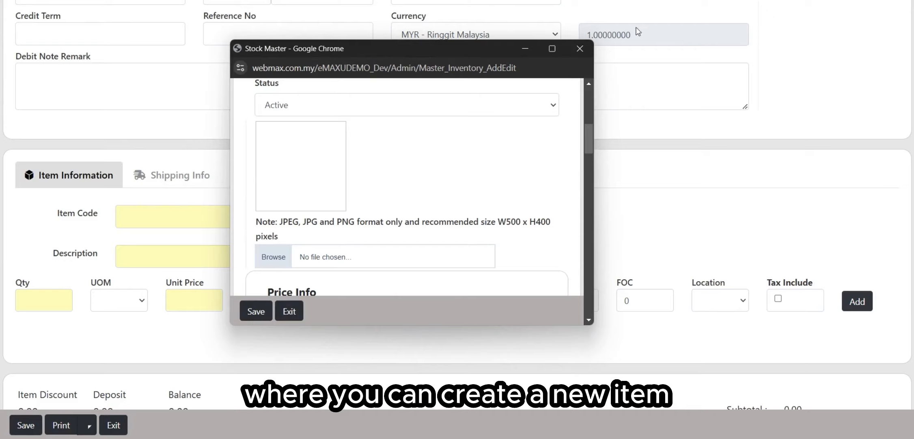
pyautogui.click(580, 48)
# Look up items with "xm2" and select M01/1955515-XM2+/ for the debit note
pyautogui.click(273, 219)
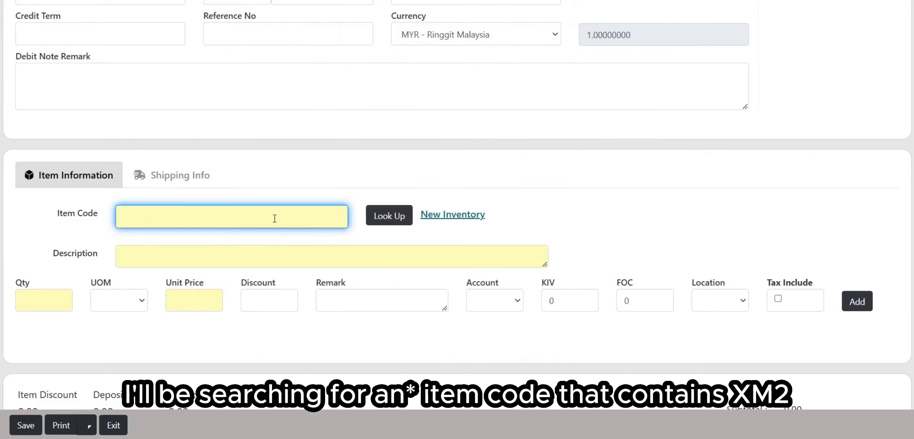
pyautogui.click(389, 215)
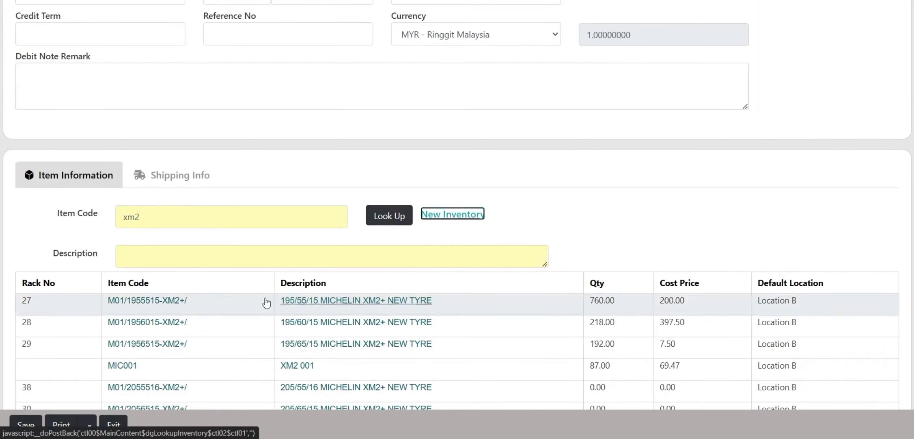
pyautogui.click(166, 301)
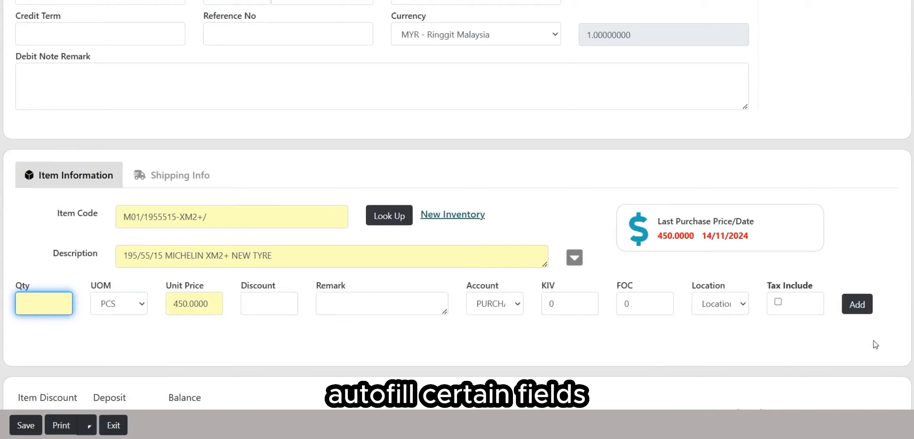
# Replace the selected item's description with its alternative description "test"
pyautogui.moveTo(306, 264); pyautogui.dragTo(137, 255)
pyautogui.click(330, 257)
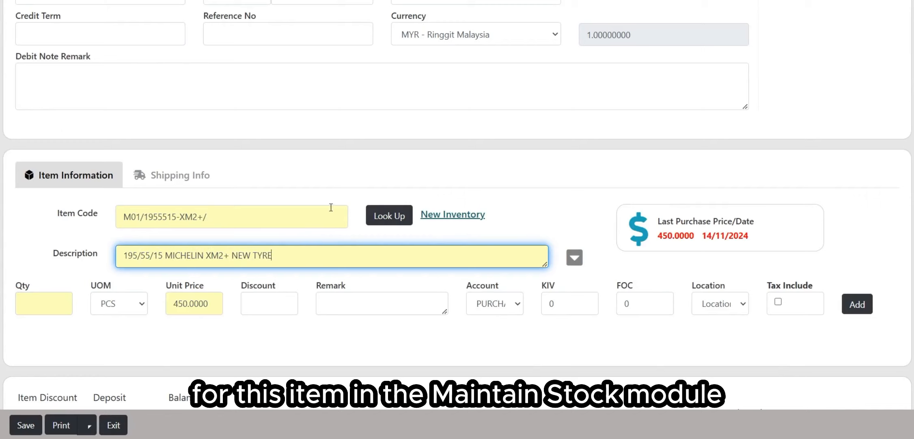
pyautogui.moveTo(252, 212); pyautogui.dragTo(118, 215)
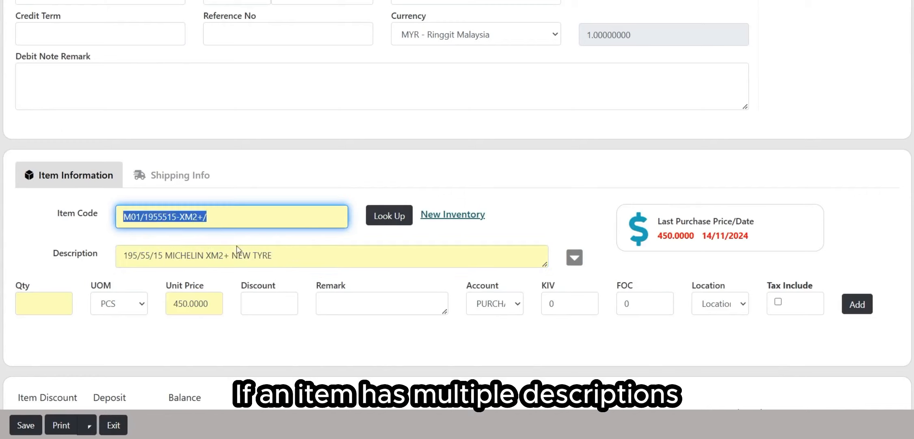
pyautogui.moveTo(296, 259); pyautogui.dragTo(64, 254)
pyautogui.moveTo(287, 263); pyautogui.dragTo(112, 265)
pyautogui.click(298, 257)
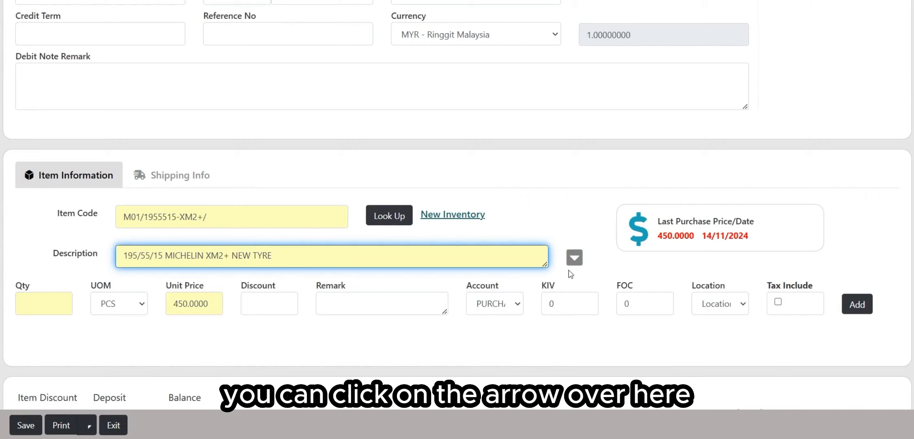
pyautogui.click(575, 257)
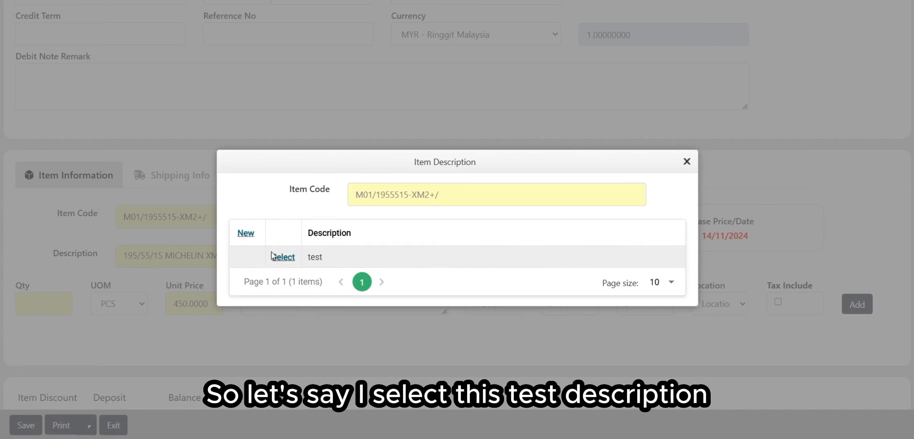
pyautogui.click(284, 256)
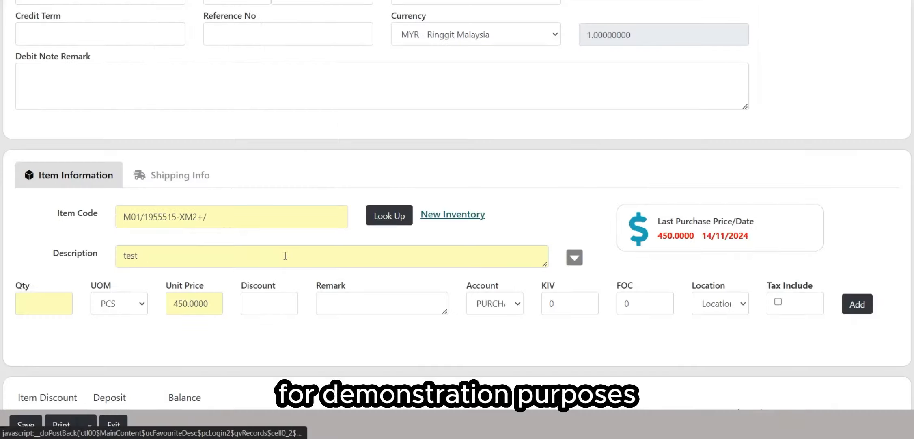
pyautogui.moveTo(210, 262); pyautogui.dragTo(65, 249)
pyautogui.click(230, 250)
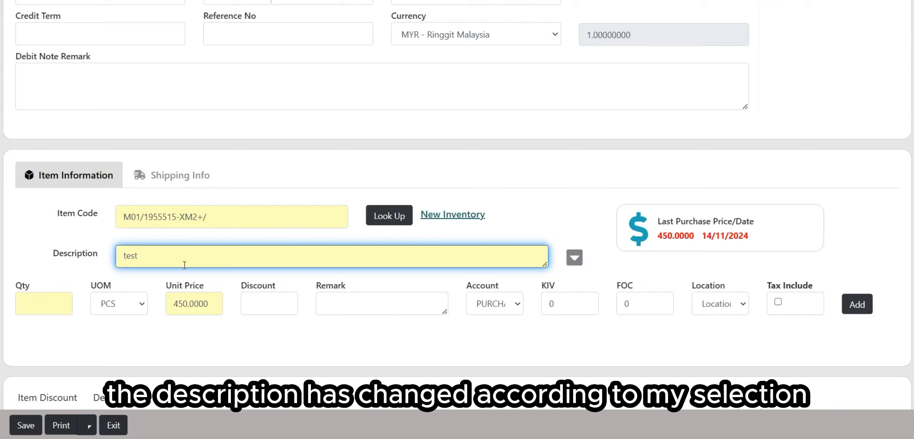
# Set the item's quantity to 4, keeping PCS as its unit of measure and 450.0000 as its unit price
pyautogui.click(40, 296)
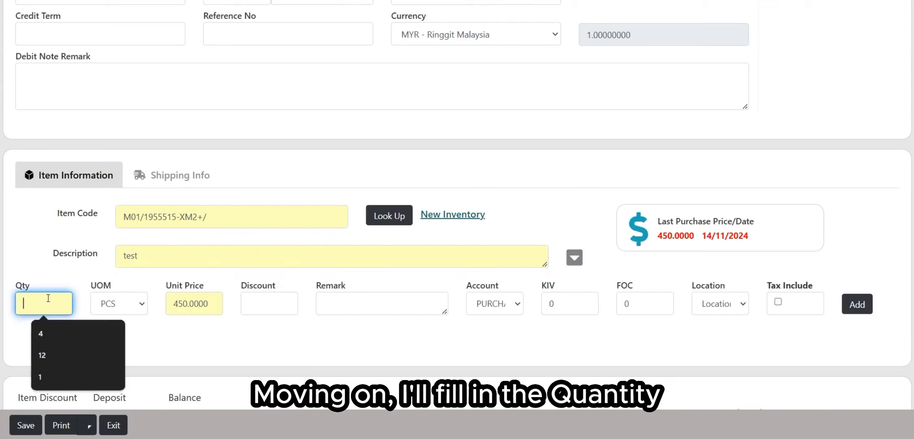
pyautogui.click(41, 333)
pyautogui.click(115, 320)
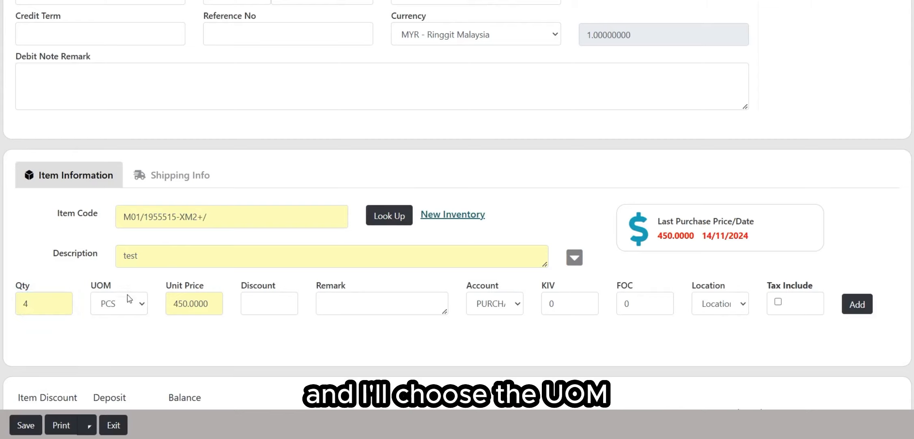
pyautogui.click(128, 302)
pyautogui.click(156, 317)
pyautogui.moveTo(174, 305); pyautogui.dragTo(226, 305)
pyautogui.click(228, 332)
pyautogui.click(266, 311)
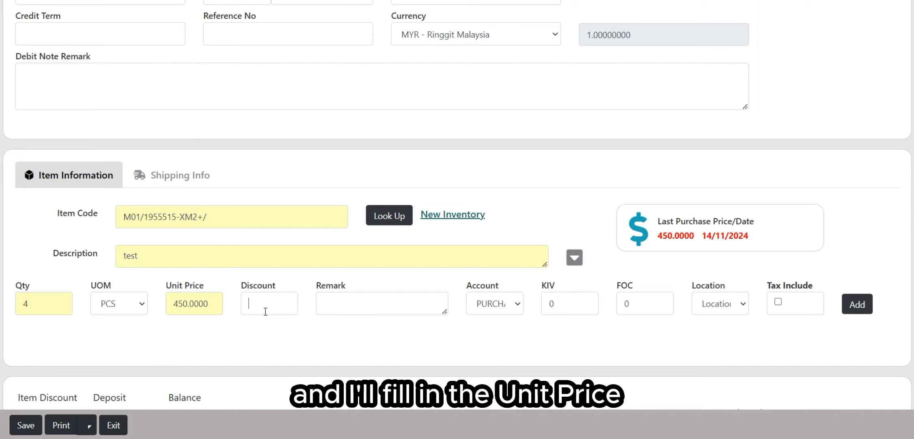
# Check the item's remaining fields, from remark to tax inclusion, and add it to the debit note's item list
pyautogui.click(383, 311)
pyautogui.moveTo(540, 285); pyautogui.dragTo(585, 316)
pyautogui.click(601, 339)
pyautogui.moveTo(613, 280); pyautogui.dragTo(742, 291)
pyautogui.click(669, 325)
pyautogui.click(779, 341)
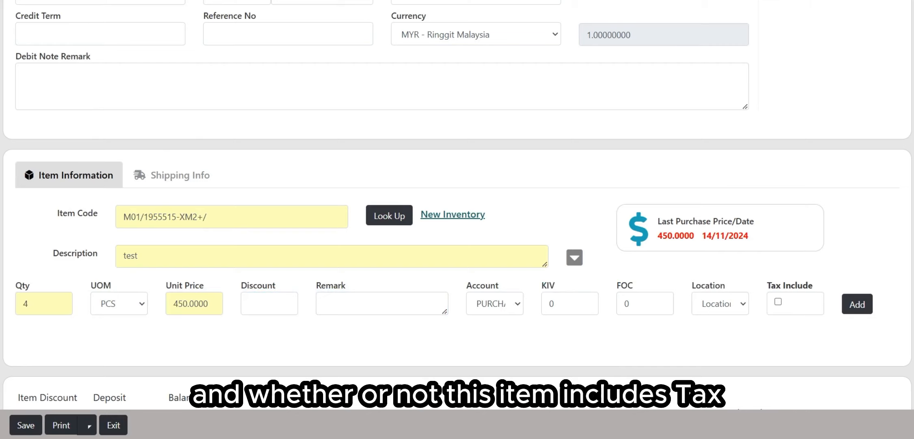
pyautogui.click(862, 304)
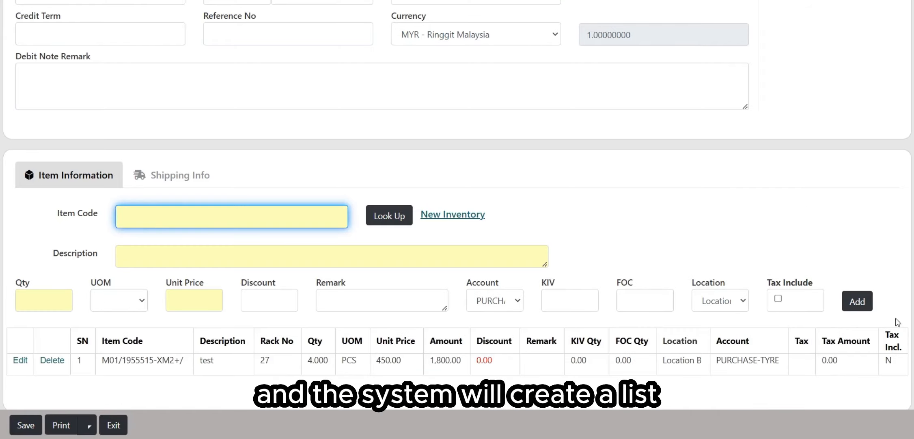
# Open the added M01/1955515-XM2+/ line for editing, select its quantity, and close the edit with its values kept
pyautogui.scroll(-3, 161, 241)
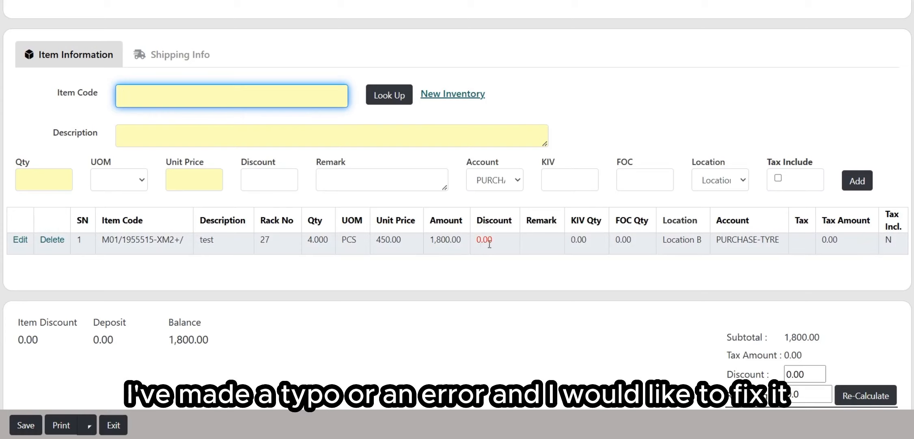
pyautogui.moveTo(377, 241); pyautogui.dragTo(483, 245)
pyautogui.click(508, 247)
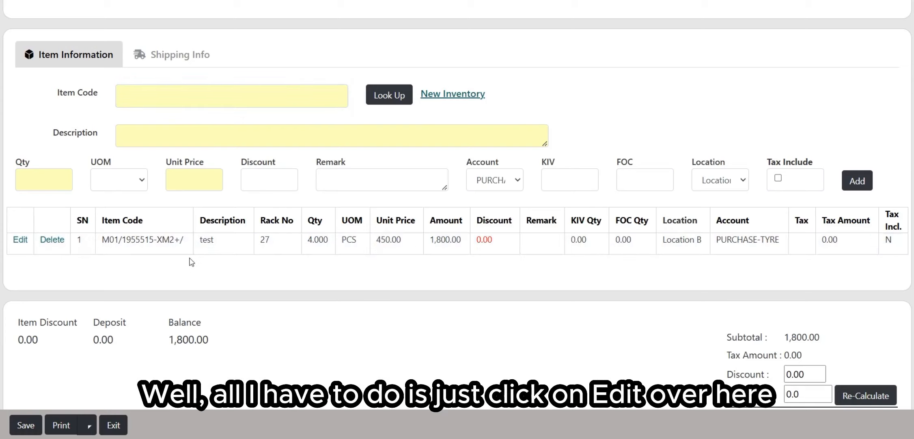
pyautogui.click(19, 240)
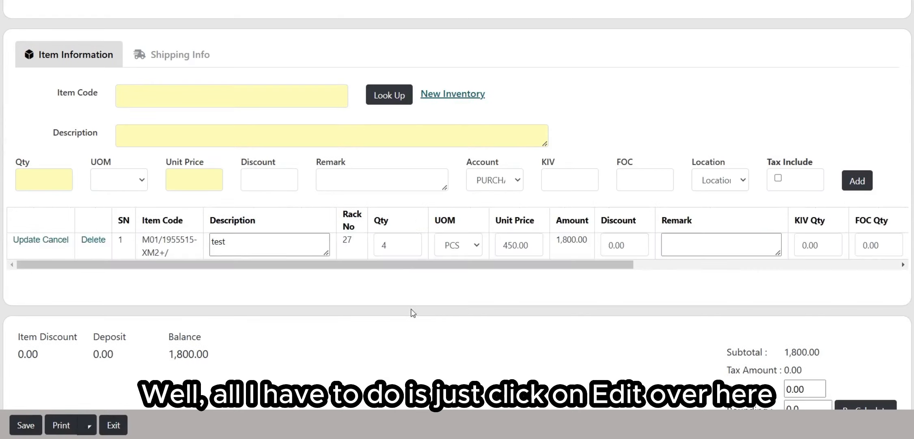
pyautogui.doubleClick(406, 246)
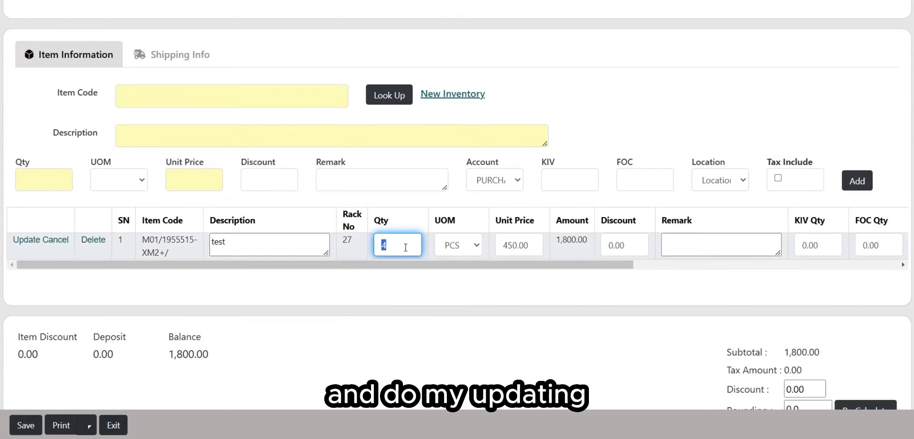
pyautogui.click(35, 241)
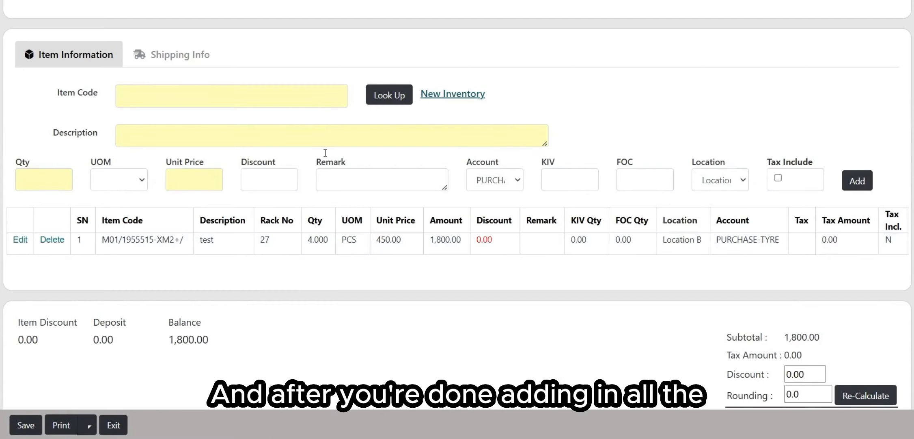
# Open the debit note's shipping information and examine its delivery date, delivery time and delivery remark fields
pyautogui.scroll(3, 260, 146)
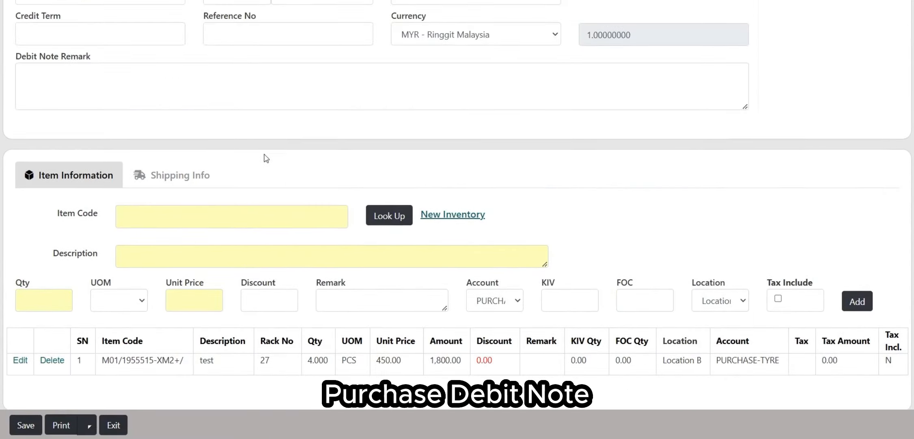
pyautogui.scroll(-3, 289, 179)
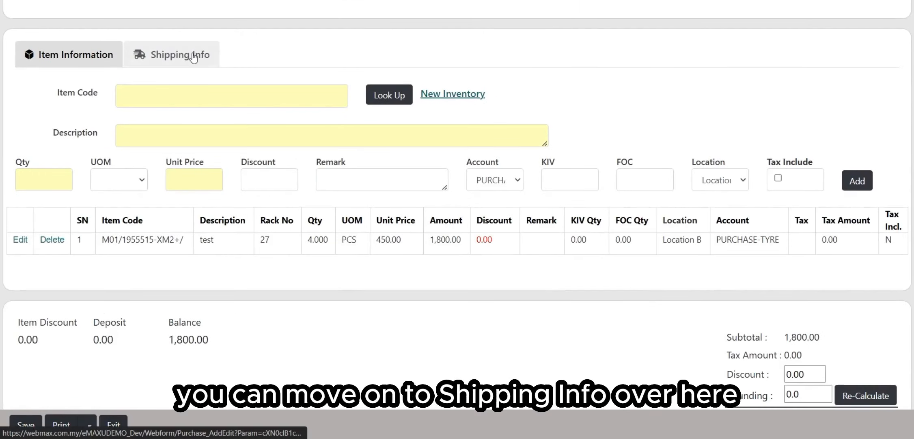
pyautogui.click(194, 58)
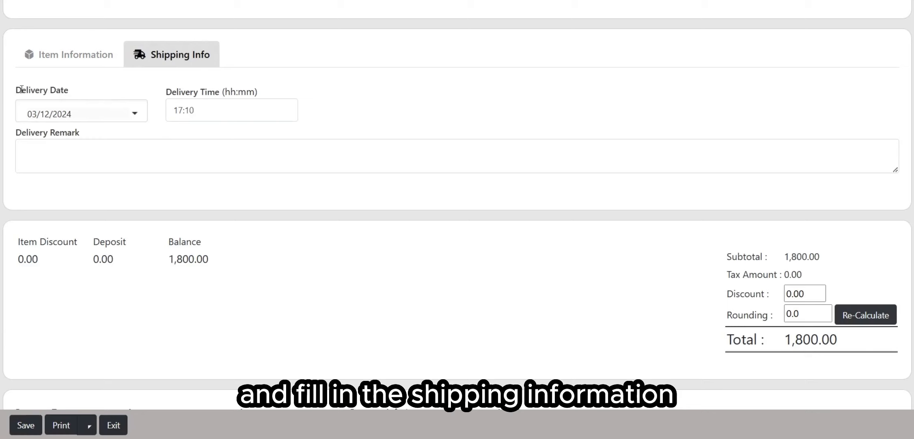
pyautogui.moveTo(18, 89); pyautogui.dragTo(73, 94)
pyautogui.click(218, 105)
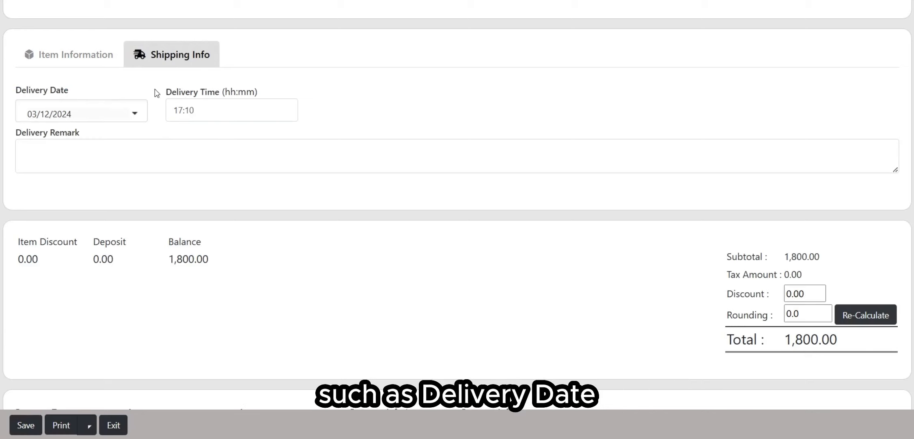
pyautogui.moveTo(157, 93); pyautogui.dragTo(223, 93)
pyautogui.click(199, 129)
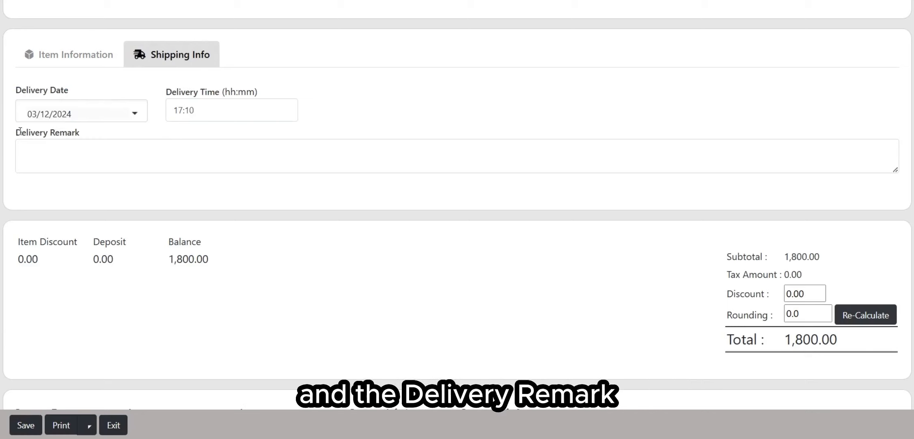
# Examine the delivery remark field and return to the debit note's item information
pyautogui.moveTo(20, 131); pyautogui.dragTo(122, 137)
pyautogui.click(126, 136)
pyautogui.click(90, 57)
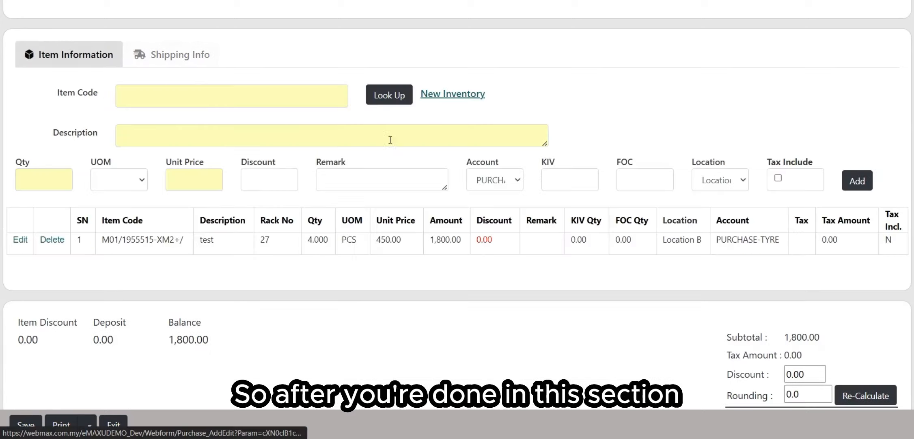
# Examine the debit note's amount summary, from subtotal, tax, discount and rounding to the total
pyautogui.scroll(-4, 499, 265)
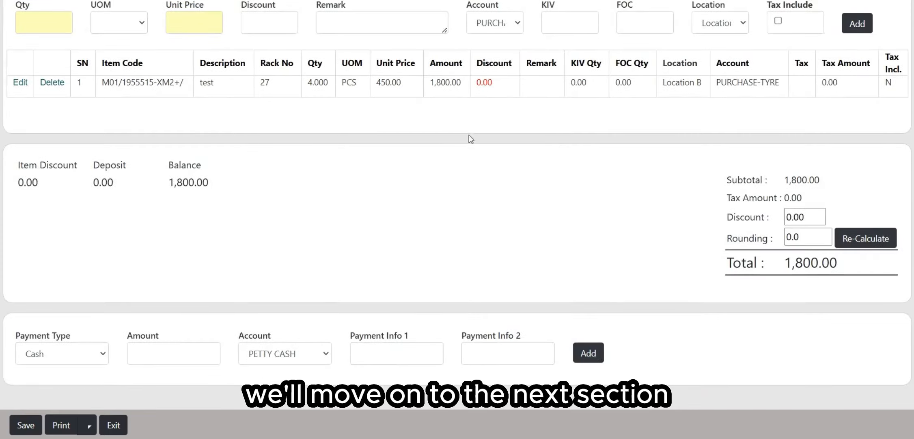
pyautogui.moveTo(684, 153); pyautogui.dragTo(860, 273)
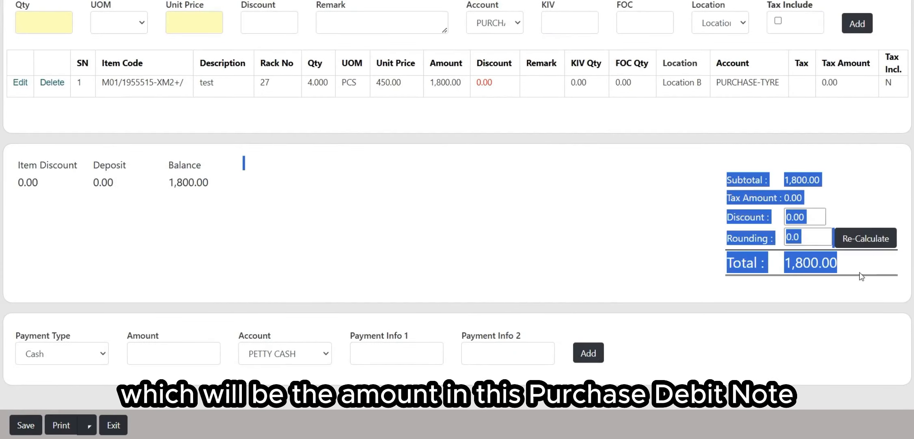
pyautogui.click(628, 189)
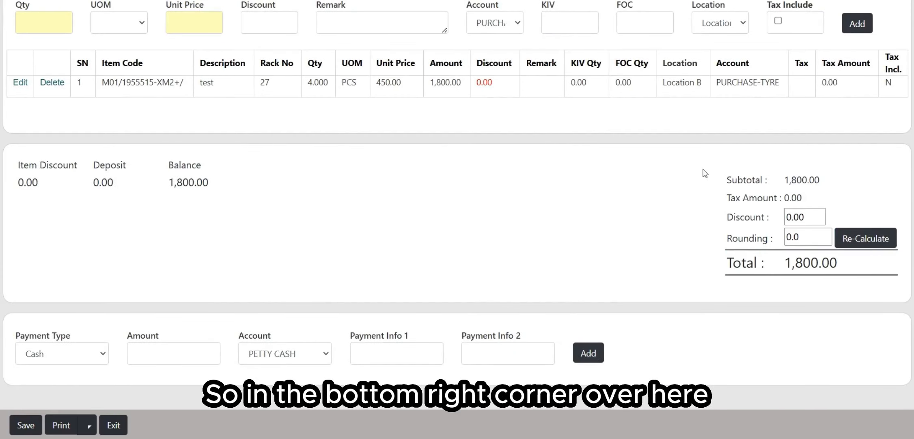
pyautogui.moveTo(706, 174); pyautogui.dragTo(856, 254)
pyautogui.click(879, 271)
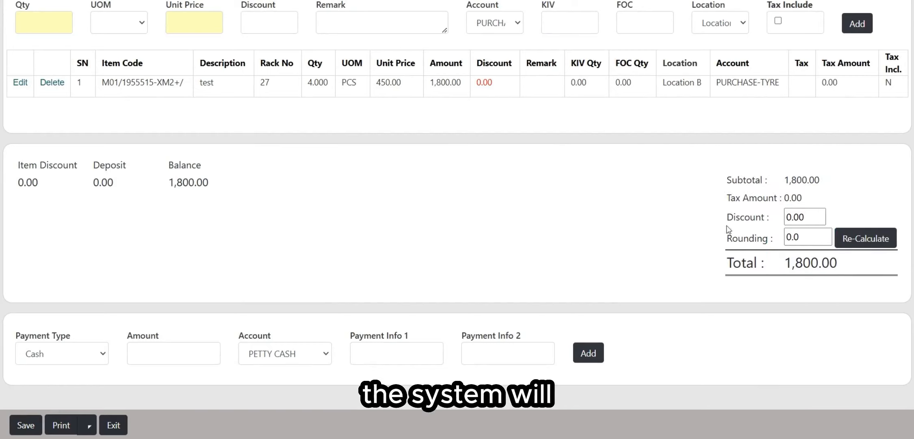
pyautogui.moveTo(847, 263); pyautogui.dragTo(780, 262)
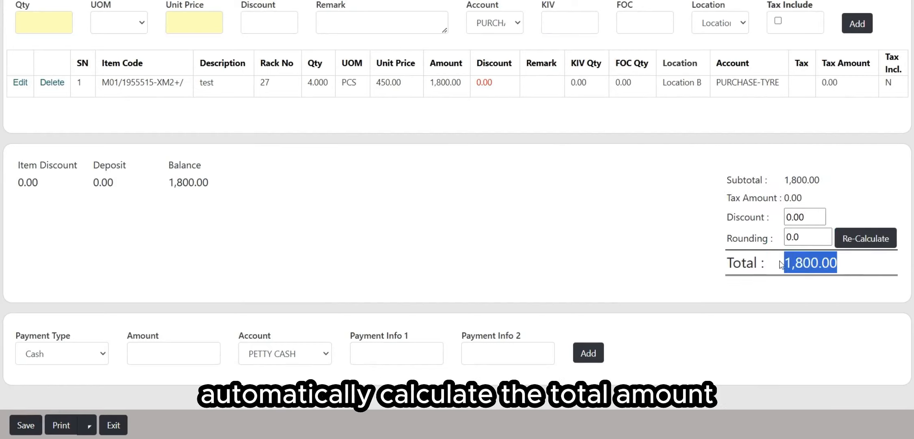
pyautogui.click(628, 214)
# Examine the item discount, deposit and balance figures and compare them with the debit note's total
pyautogui.moveTo(245, 179); pyautogui.dragTo(162, 204)
pyautogui.click(53, 160)
pyautogui.click(80, 182)
pyautogui.click(137, 184)
pyautogui.click(225, 187)
pyautogui.click(162, 204)
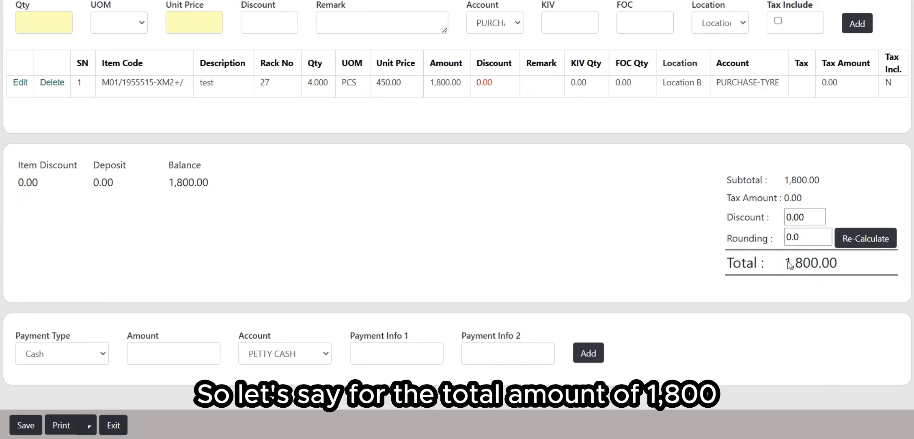
pyautogui.moveTo(790, 265); pyautogui.dragTo(853, 266)
pyautogui.click(823, 296)
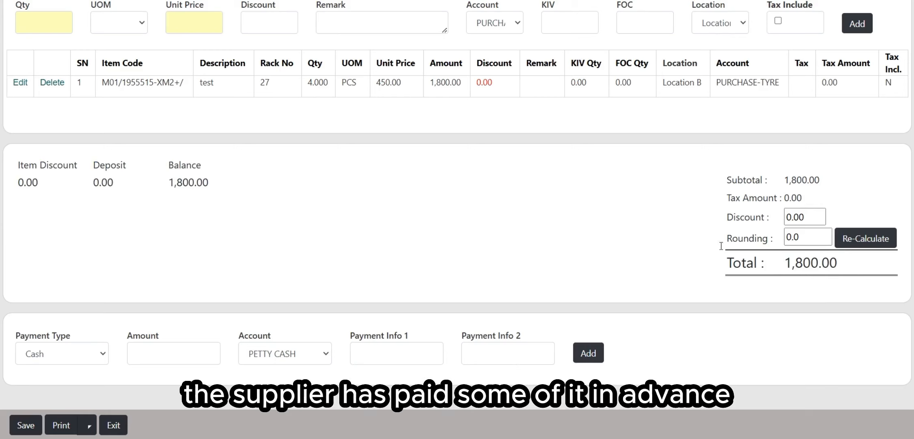
pyautogui.moveTo(789, 268); pyautogui.dragTo(849, 277)
pyautogui.click(780, 335)
# Enter an advance payment with payment type Cash, amount 500 and account CASH
pyautogui.click(93, 351)
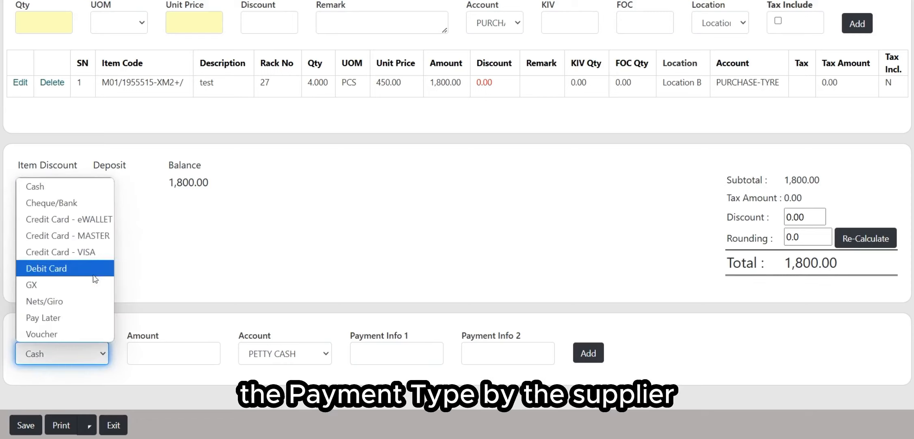
pyautogui.click(83, 188)
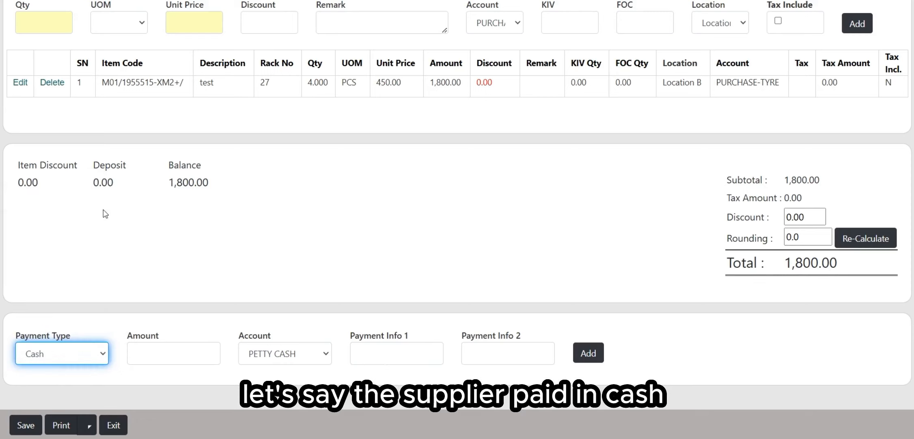
pyautogui.click(169, 362)
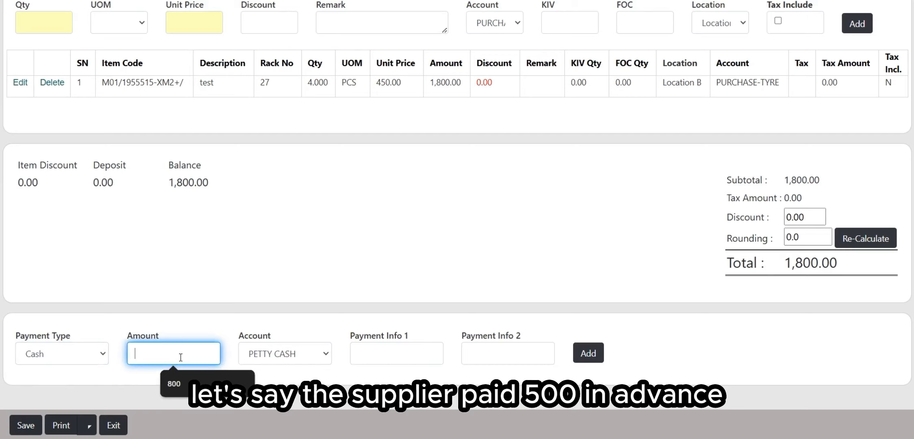
pyautogui.write('500')
pyautogui.click(319, 333)
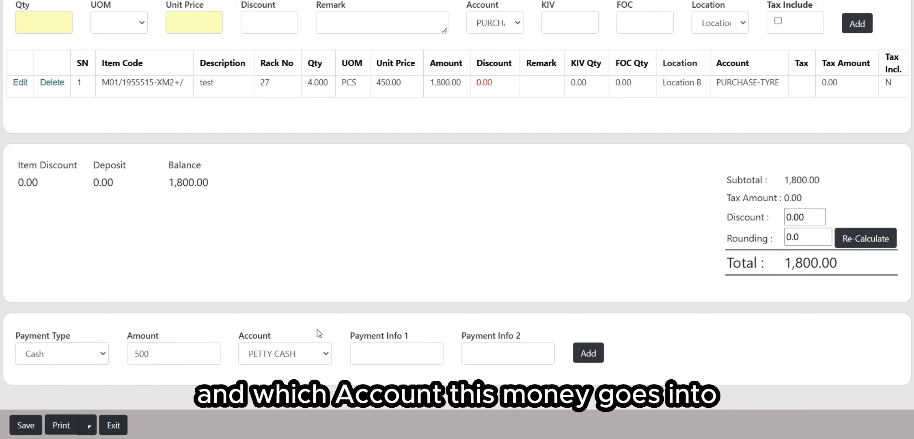
pyautogui.click(297, 354)
pyautogui.click(291, 287)
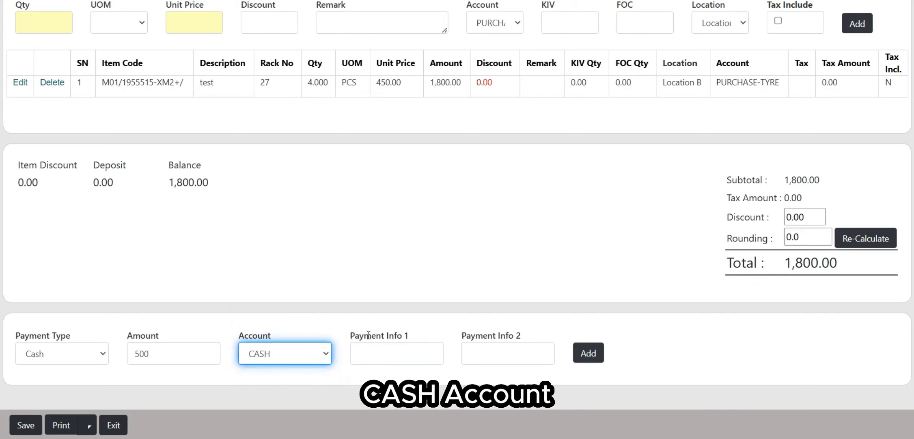
# Leave both payment info fields empty, add the payment to the debit note, and check its line
pyautogui.click(395, 357)
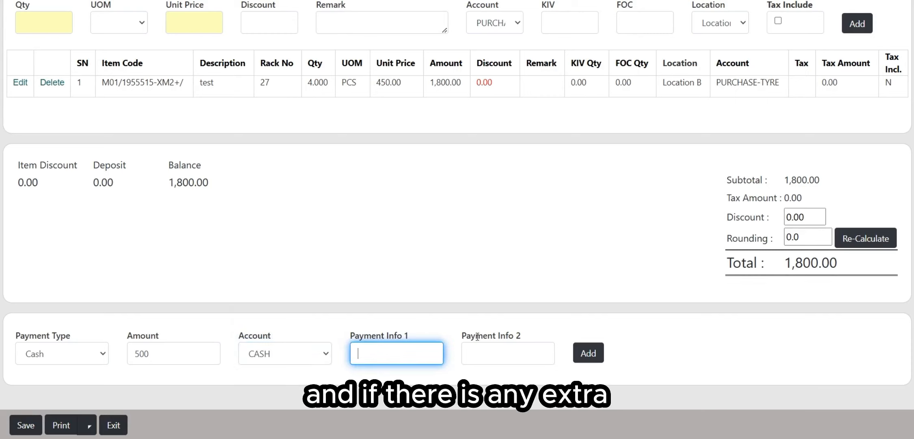
pyautogui.click(436, 327)
pyautogui.click(494, 352)
pyautogui.click(406, 352)
pyautogui.click(438, 331)
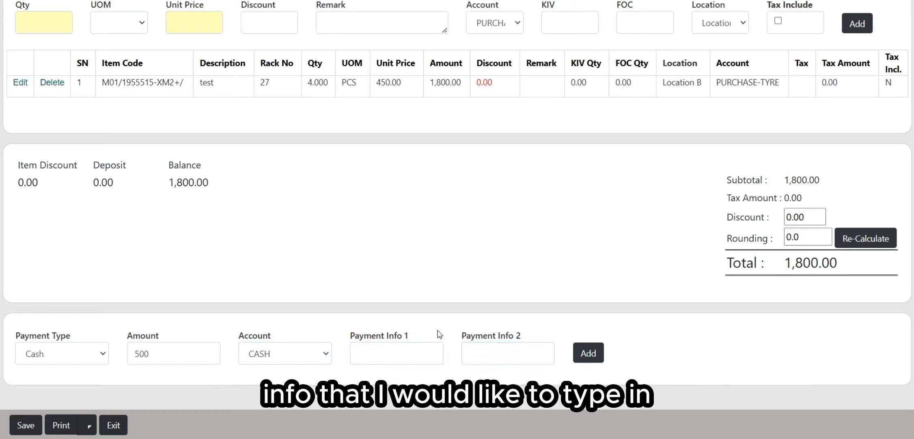
pyautogui.click(588, 353)
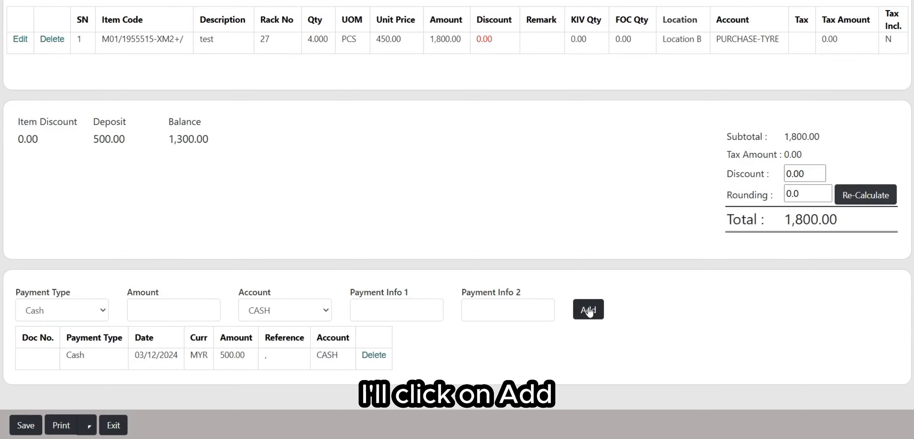
pyautogui.moveTo(45, 360); pyautogui.dragTo(409, 361)
pyautogui.click(255, 367)
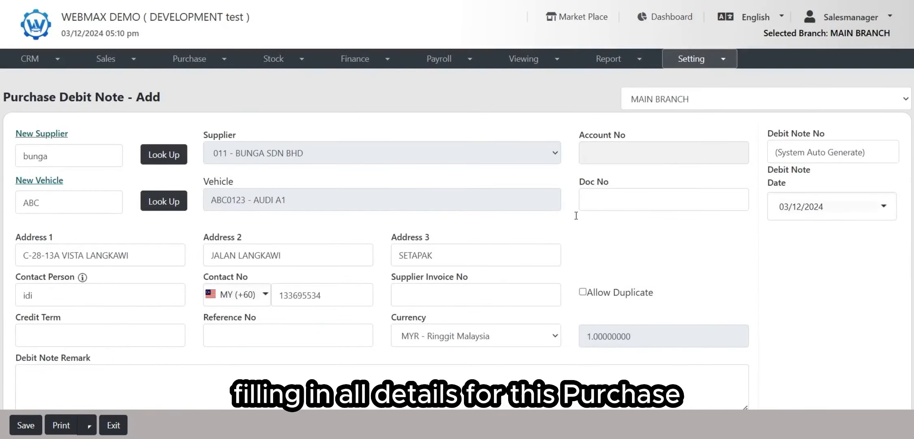
# Review the debit note from its supplier details down to the payment and save it
pyautogui.scroll(-2, 281, 123)
pyautogui.scroll(2, 90, 107)
pyautogui.scroll(-13, 459, 131)
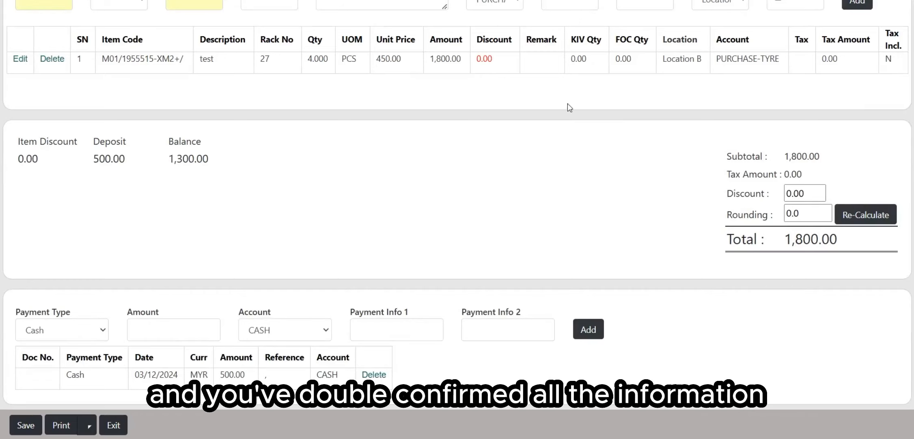
pyautogui.scroll(3, 648, 126)
pyautogui.scroll(-3, 648, 125)
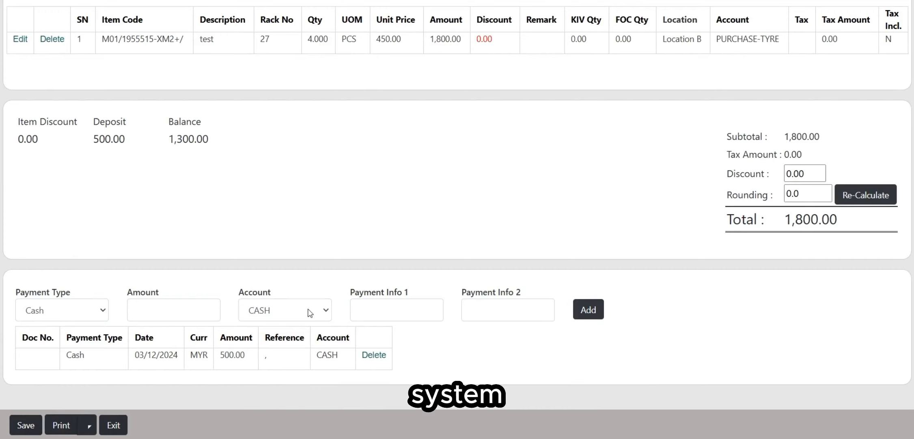
pyautogui.scroll(3, 419, 281)
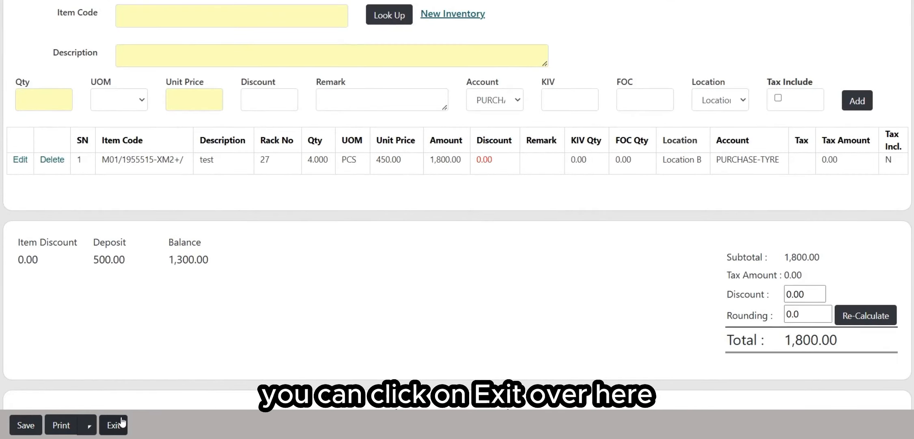
pyautogui.click(19, 428)
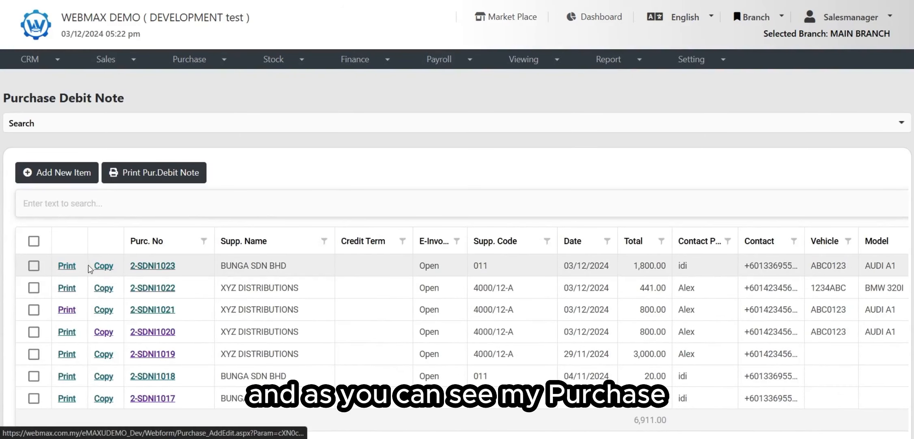
# Check the new BUNGA SDN BHD entry for vehicle ABC0123 in the debit note list and open it for editing
pyautogui.moveTo(90, 268); pyautogui.dragTo(621, 245)
pyautogui.click(546, 261)
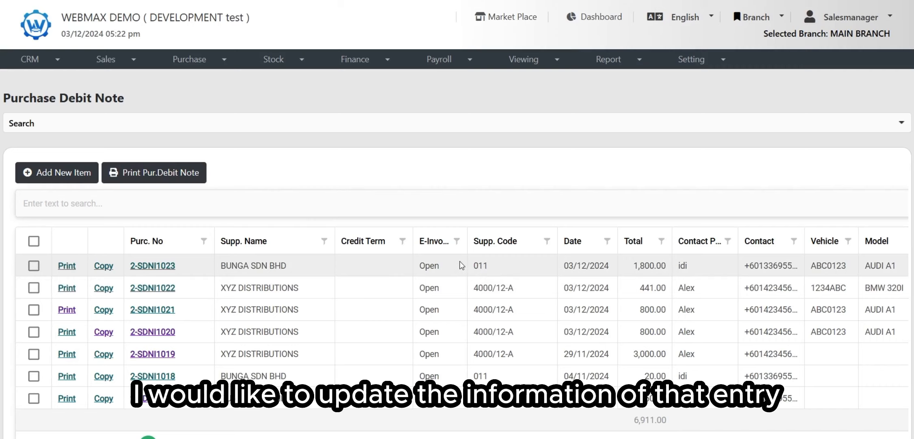
pyautogui.scroll(-2, 242, 269)
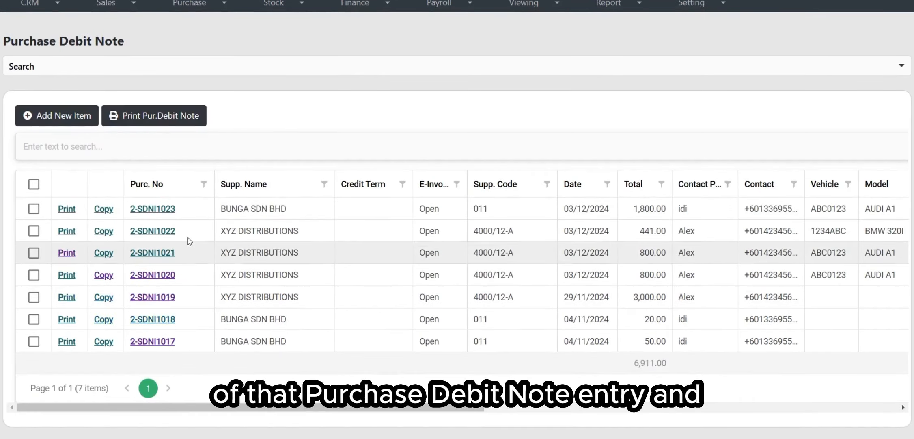
pyautogui.click(155, 210)
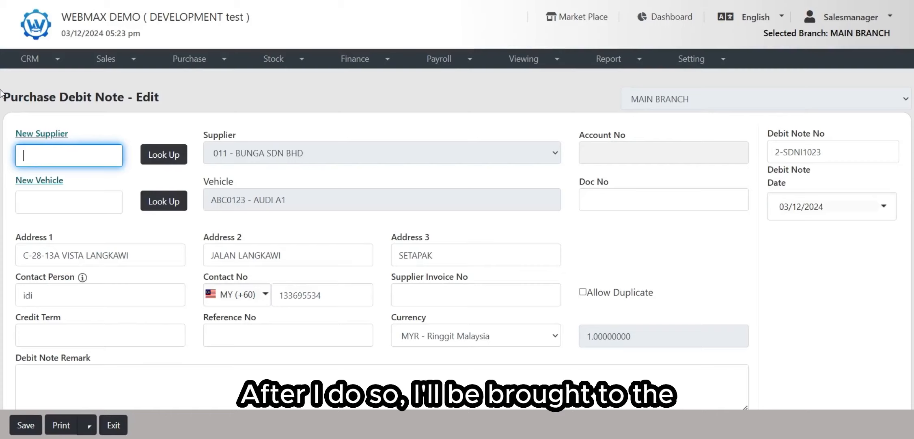
# Review the debit note's edit page down to its payment section and save it, returning to the list
pyautogui.moveTo(2, 97); pyautogui.dragTo(180, 96)
pyautogui.click(181, 98)
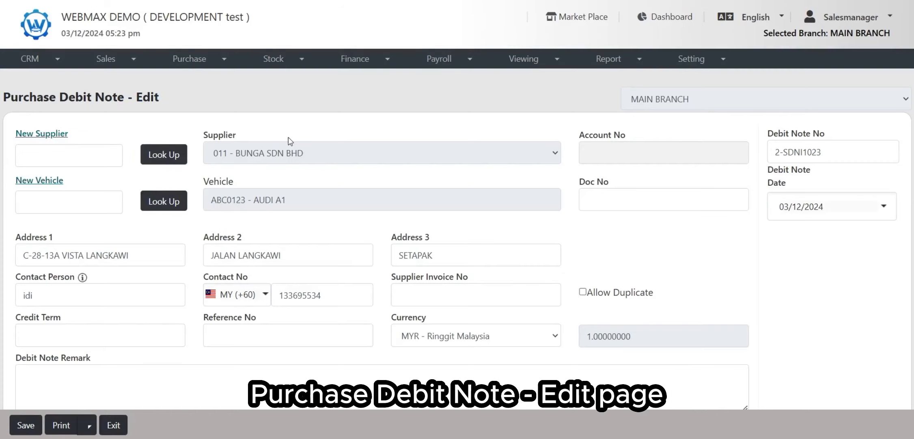
pyautogui.scroll(-15, 394, 180)
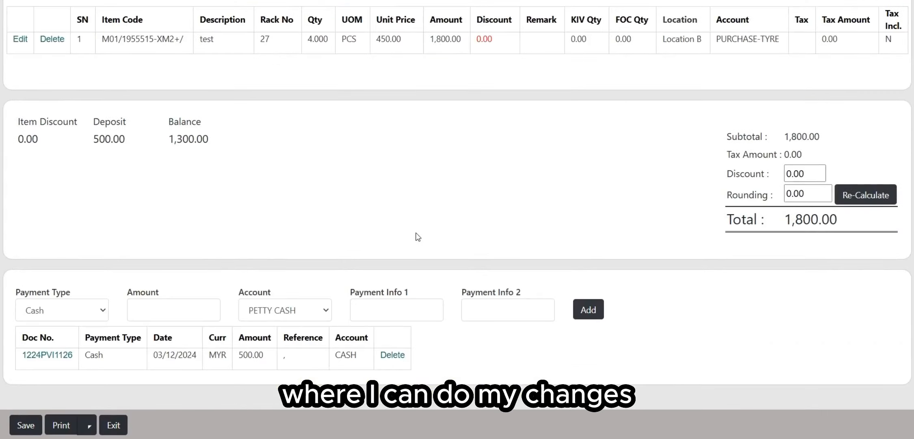
pyautogui.click(42, 420)
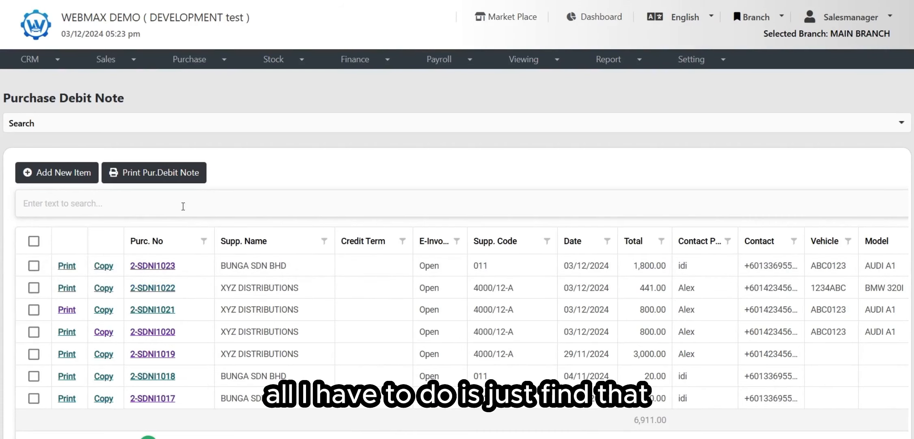
# Create a copy of the XYZ DISTRIBUTIONS debit note for vehicle 1234ABC and check the page title
pyautogui.scroll(-2, 168, 270)
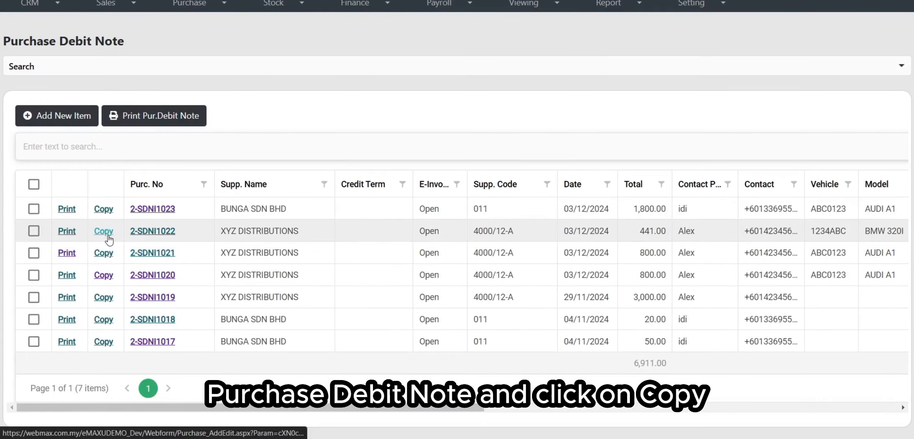
pyautogui.click(107, 234)
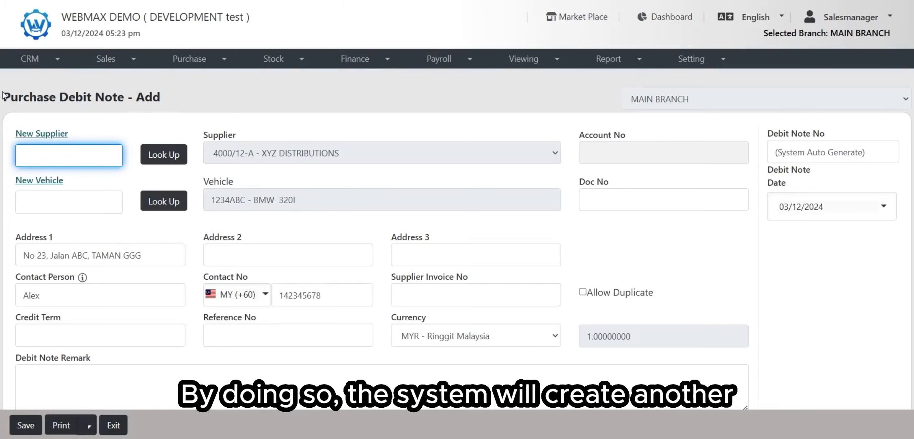
pyautogui.moveTo(3, 96); pyautogui.dragTo(126, 97)
pyautogui.click(178, 108)
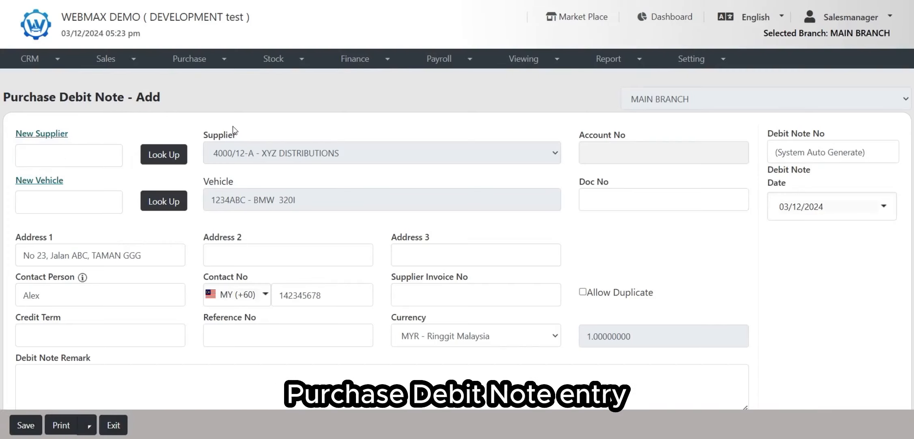
# Compare the copied debit note's supplier, vehicle, contact, item and amount details with the original entry
pyautogui.scroll(-10, 235, 151)
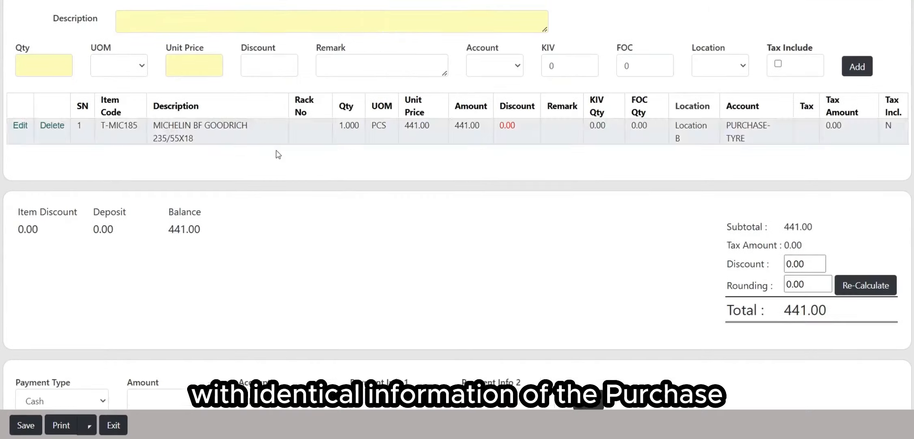
pyautogui.scroll(4, 351, 166)
pyautogui.scroll(5, 374, 182)
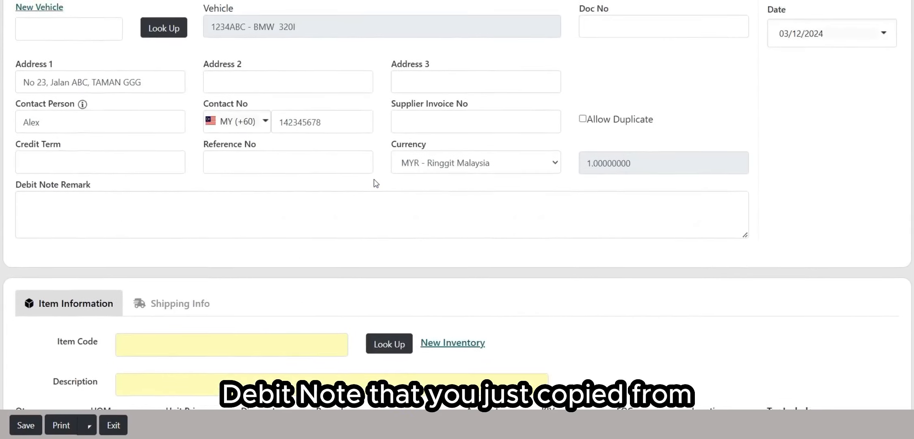
pyautogui.scroll(3, 374, 181)
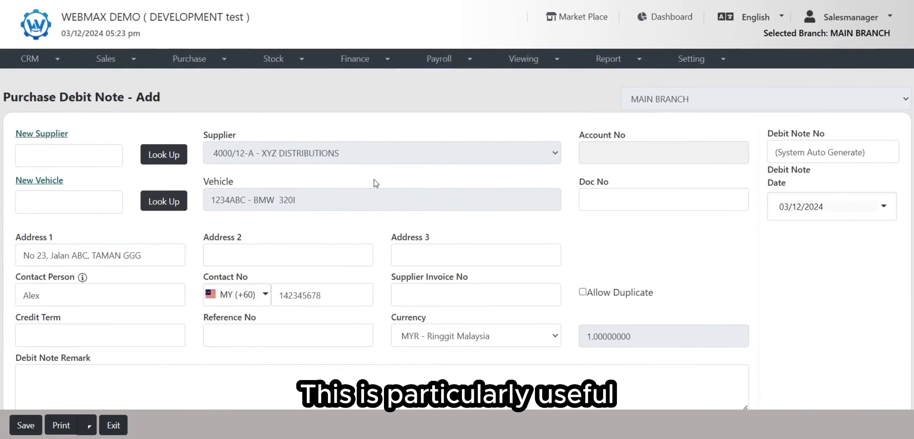
pyautogui.scroll(-6, 375, 181)
pyautogui.scroll(5, 395, 185)
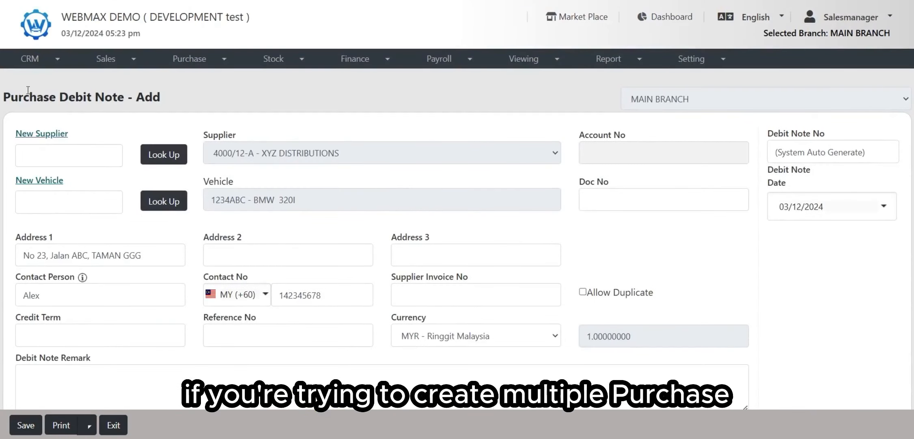
pyautogui.scroll(-12, 388, 134)
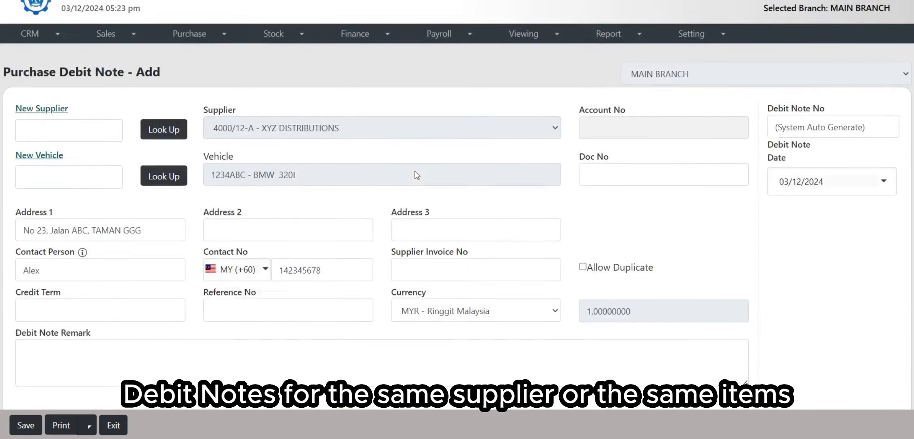
# Exit the copied debit note without saving and open the printout of the newest BUNGA SDN BHD debit note
pyautogui.scroll(4, 387, 147)
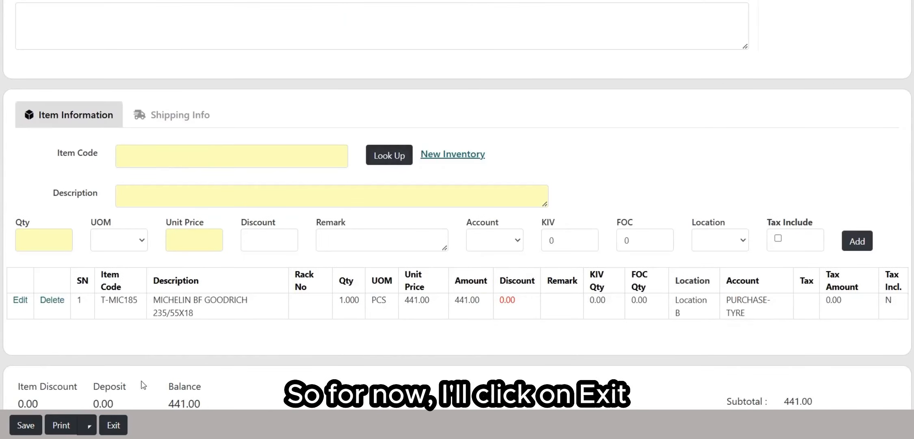
pyautogui.click(119, 424)
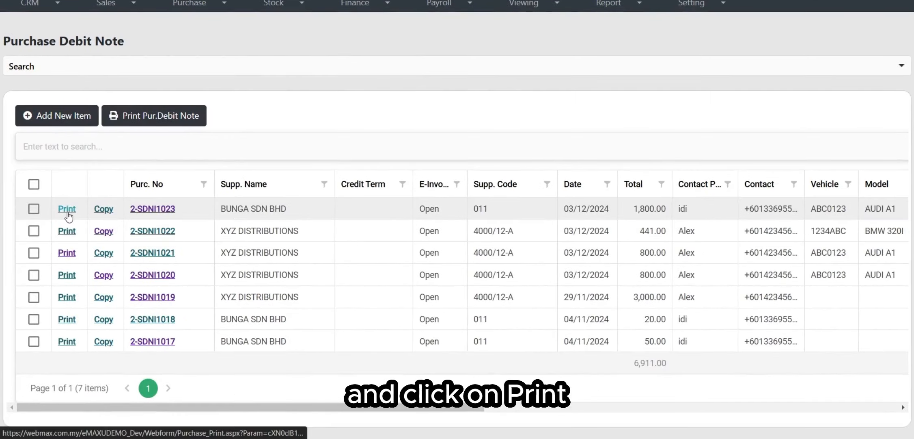
pyautogui.click(67, 265)
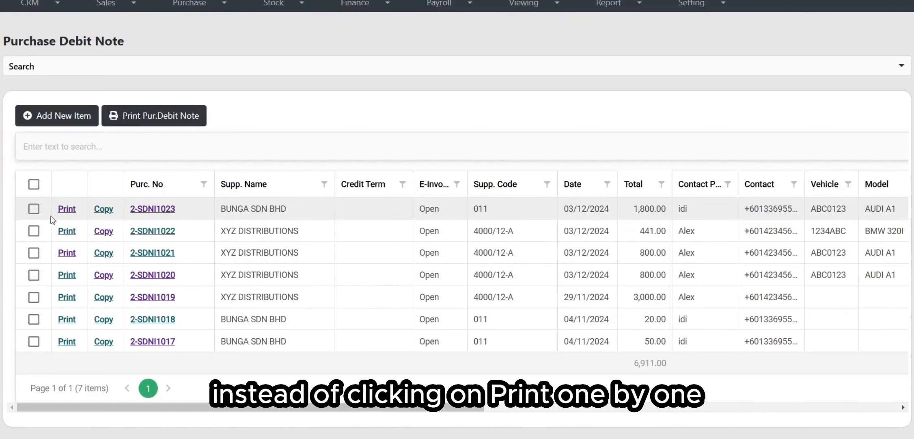
# Select the three newest debit notes in the list and print them together
pyautogui.click(34, 209)
pyautogui.click(34, 231)
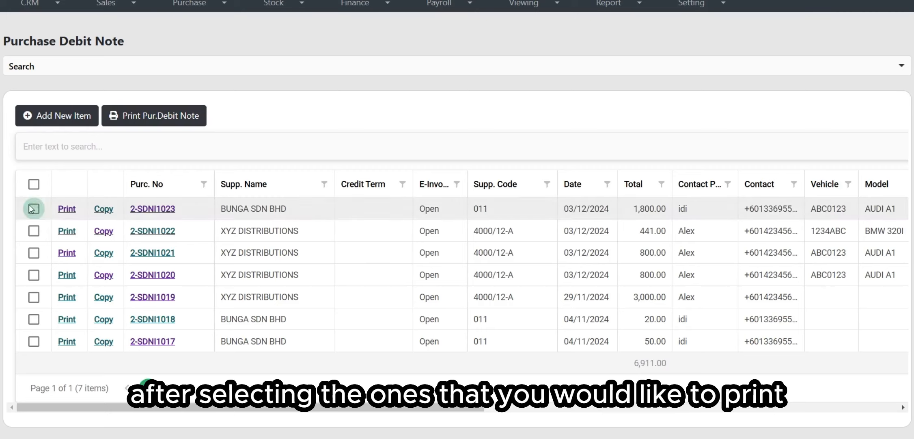
pyautogui.click(34, 253)
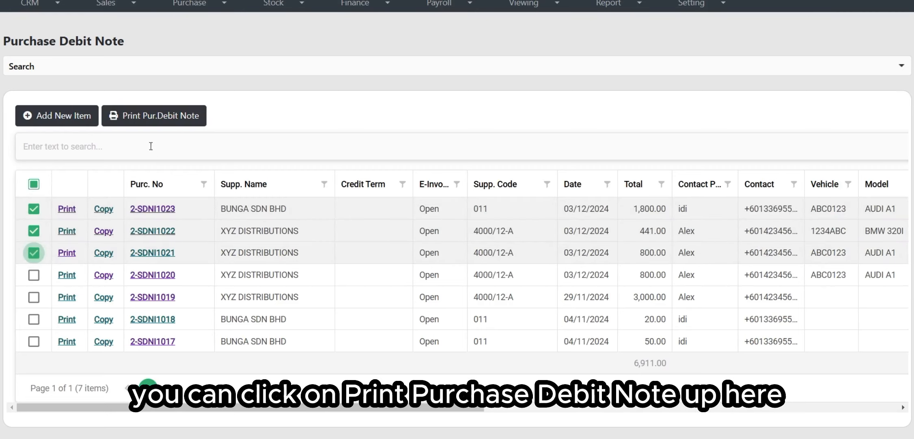
pyautogui.click(162, 117)
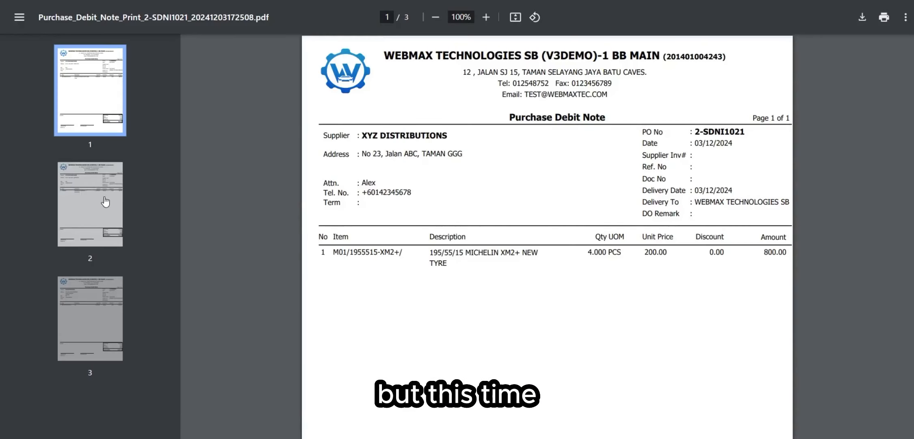
# Look through all three pages of the combined debit note PDF, returning to the first page
pyautogui.click(93, 228)
pyautogui.click(98, 296)
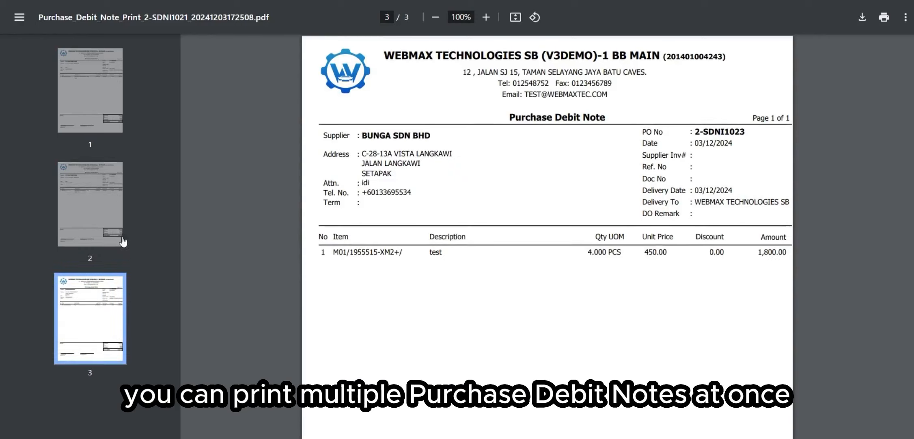
pyautogui.click(98, 195)
pyautogui.click(105, 90)
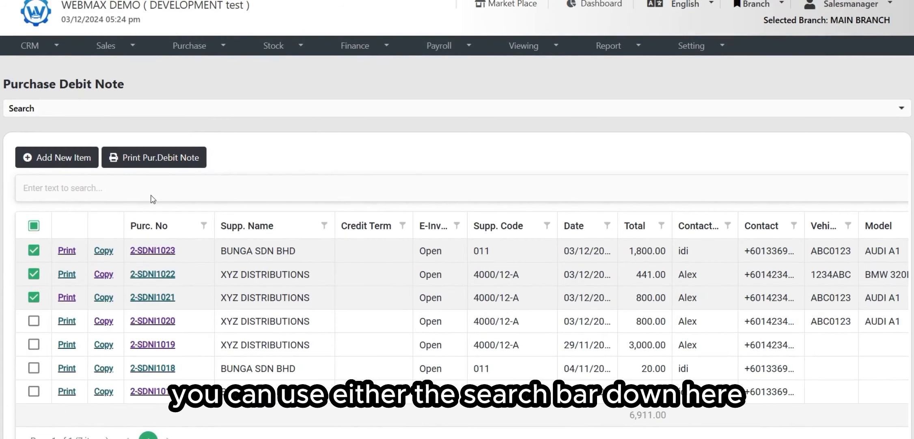
# Examine the list's keyword search bar and the expandable Search section's debit note, supplier and supplier invoice fields
pyautogui.click(165, 187)
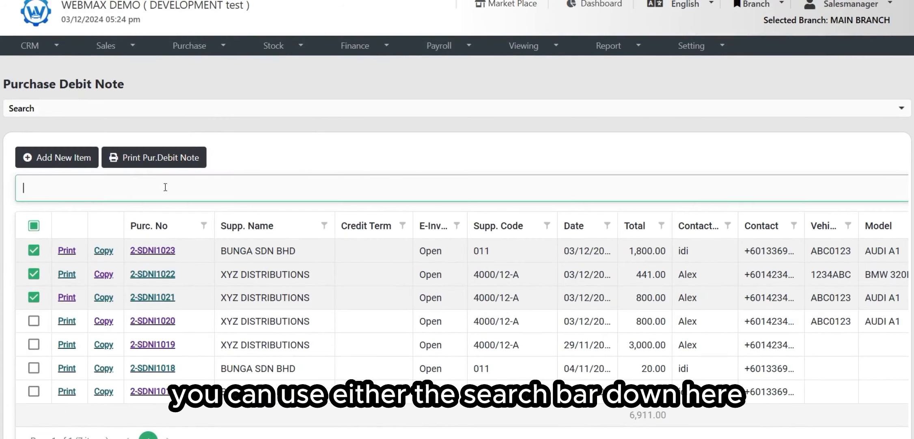
pyautogui.click(267, 109)
pyautogui.click(262, 187)
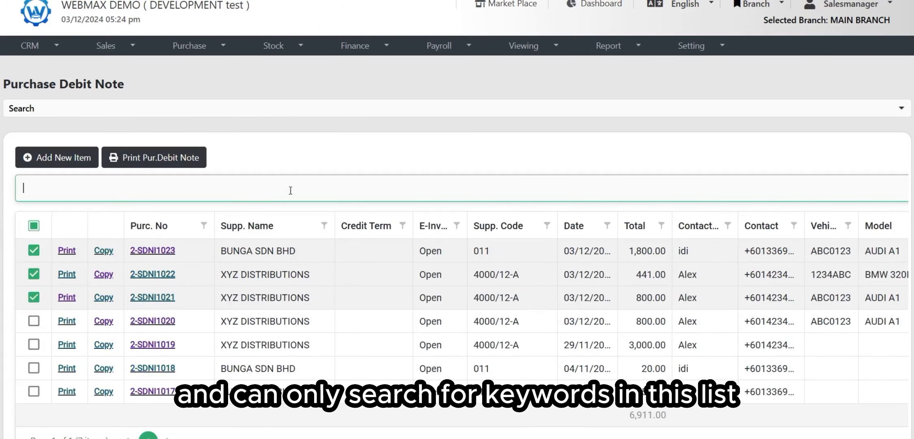
pyautogui.click(266, 116)
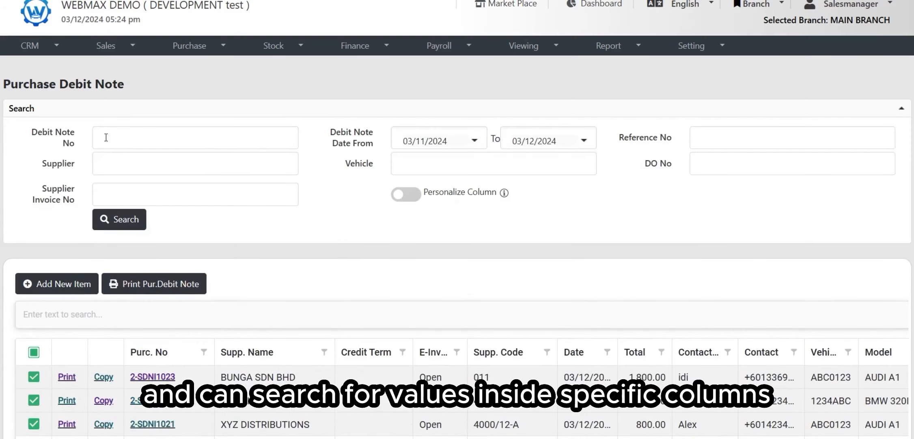
pyautogui.click(204, 144)
pyautogui.click(240, 164)
pyautogui.click(250, 193)
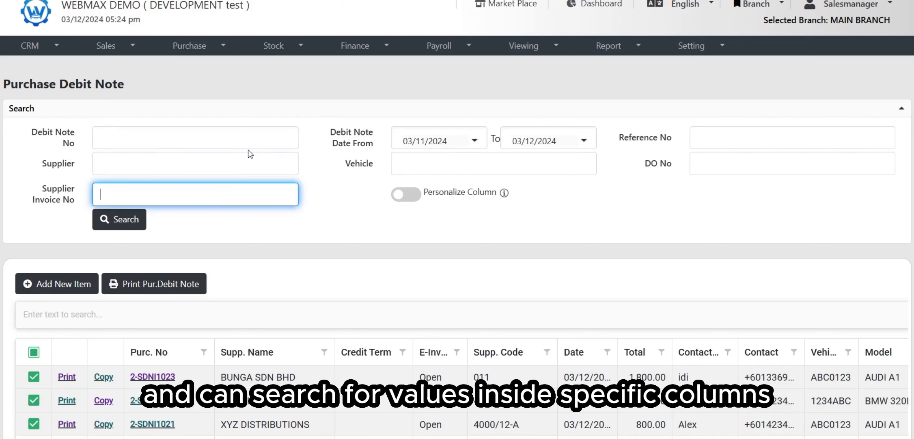
pyautogui.click(255, 113)
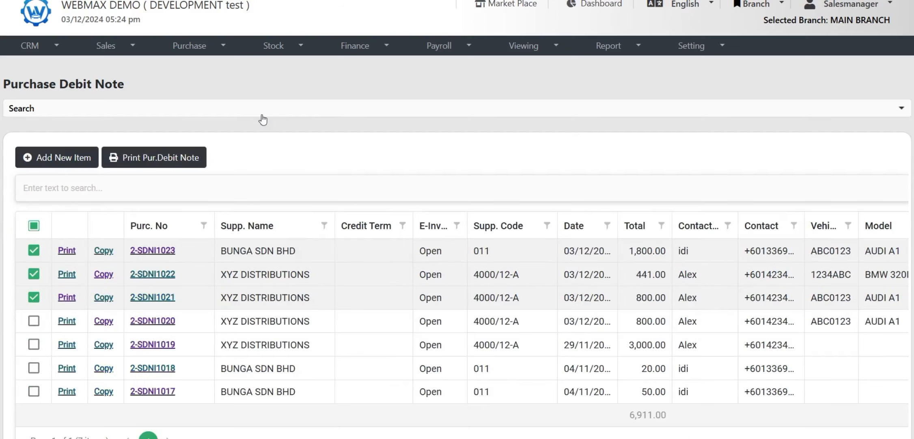
# Search the debit note list for "xyz", look through the matching rows and clear the keyword
pyautogui.click(295, 186)
pyautogui.write('xyz')
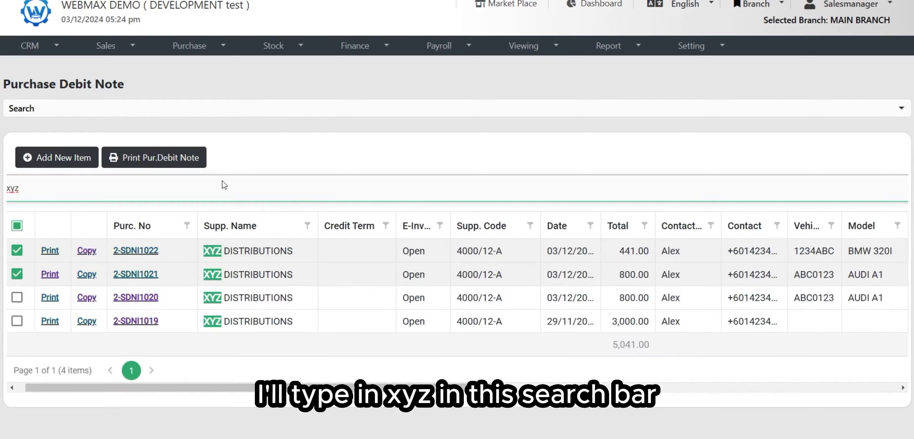
pyautogui.scroll(-1, 302, 275)
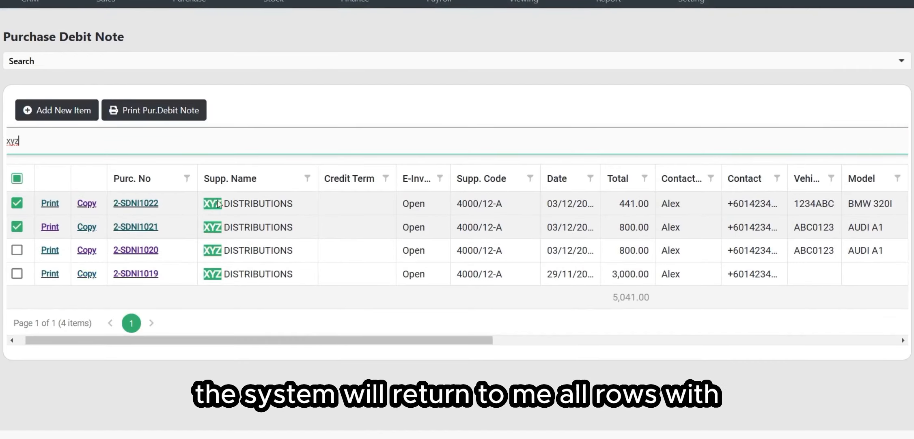
pyautogui.moveTo(292, 341); pyautogui.dragTo(208, 351)
pyautogui.scroll(2, 295, 211)
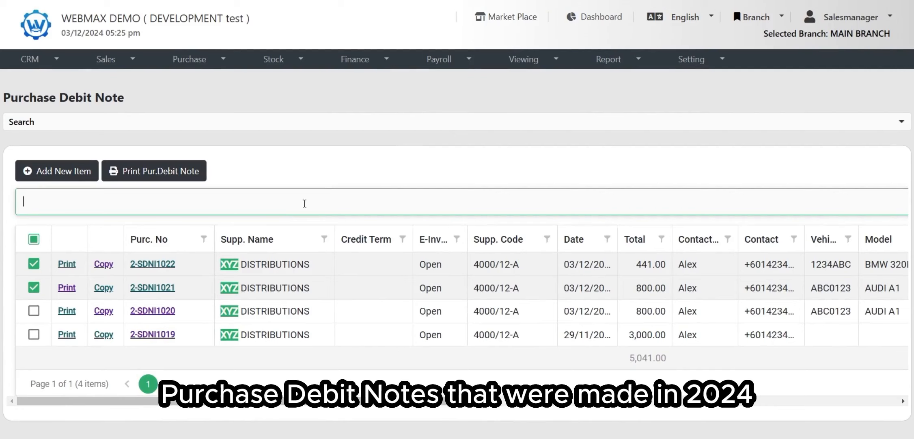
# Expand the Search section and set the Debit Note Date From start date to 01/01/2024
pyautogui.click(387, 126)
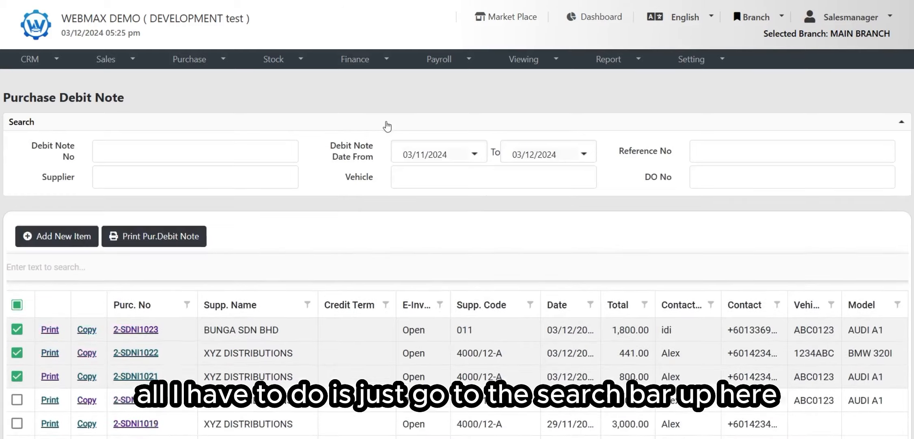
pyautogui.moveTo(330, 144); pyautogui.dragTo(376, 157)
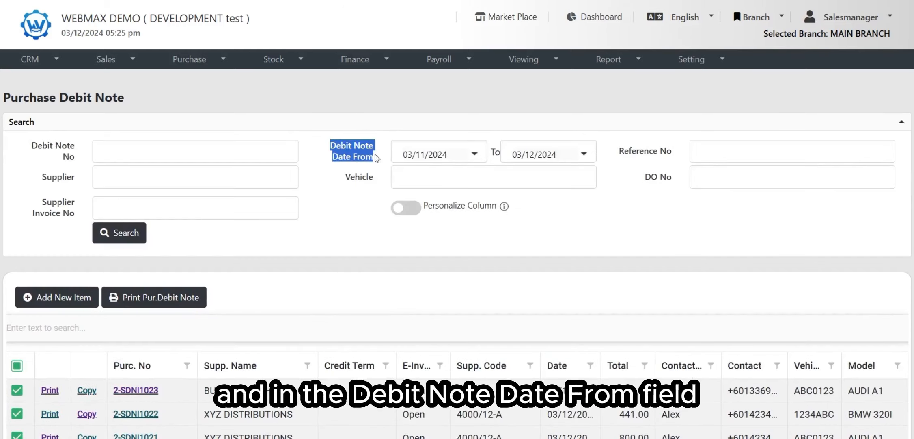
pyautogui.click(379, 160)
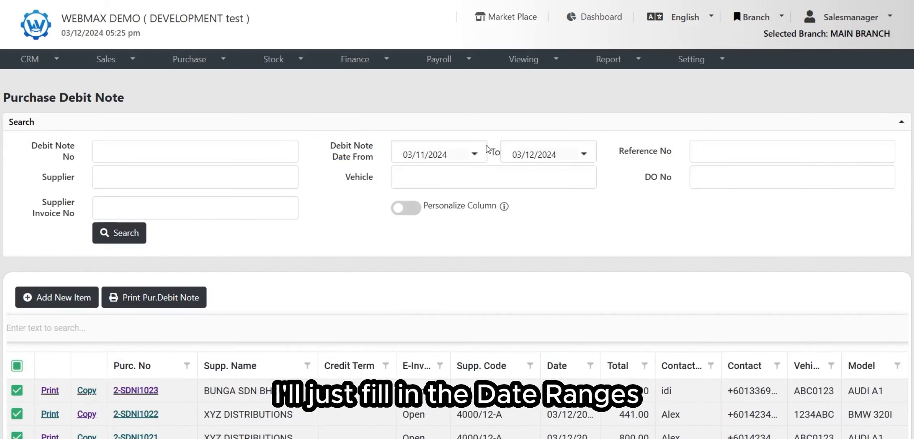
pyautogui.click(474, 154)
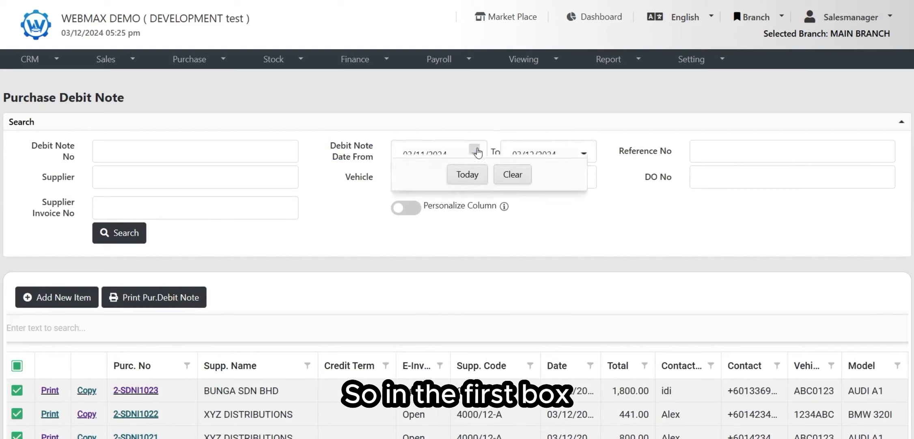
pyautogui.doubleClick(489, 171)
pyautogui.click(467, 241)
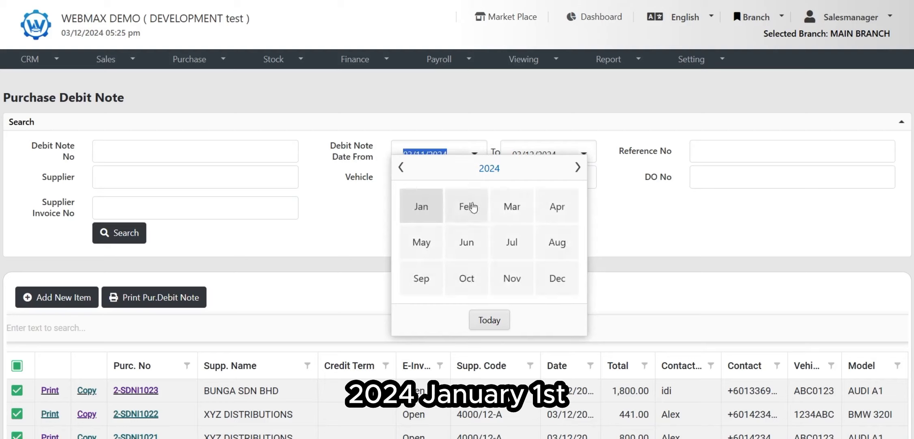
pyautogui.click(421, 206)
pyautogui.click(445, 212)
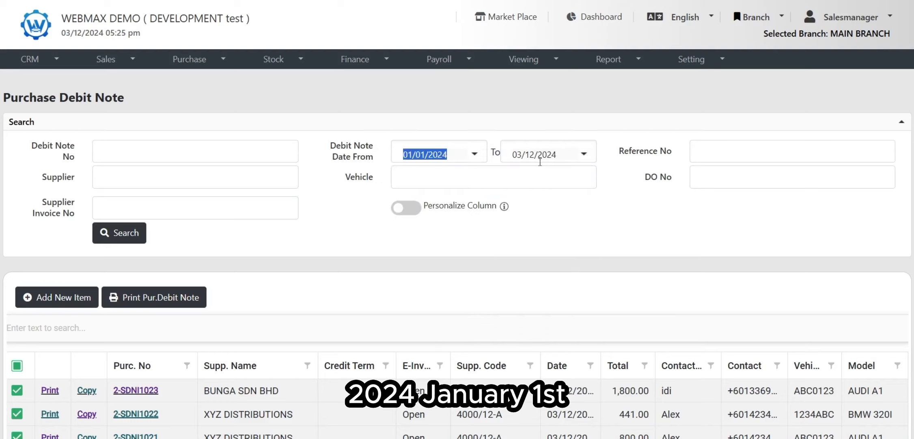
# Set the end date of the debit note date range to 31/12/2024
pyautogui.click(584, 153)
pyautogui.click(589, 170)
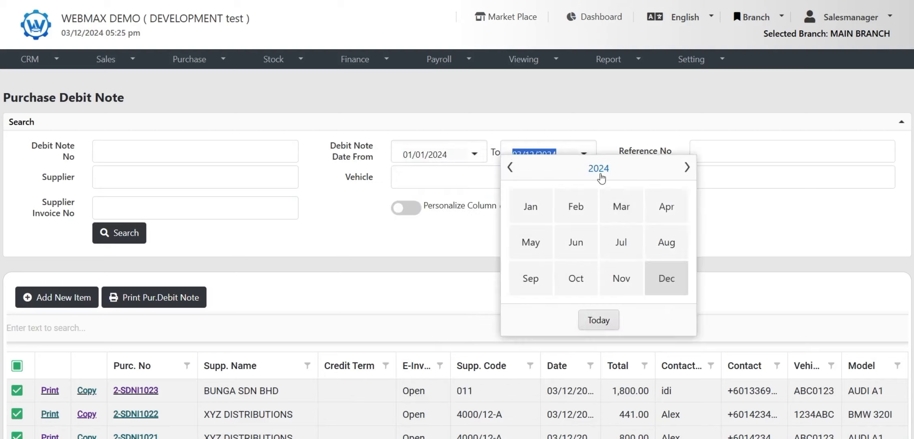
pyautogui.click(599, 169)
pyautogui.click(576, 240)
pyautogui.click(675, 280)
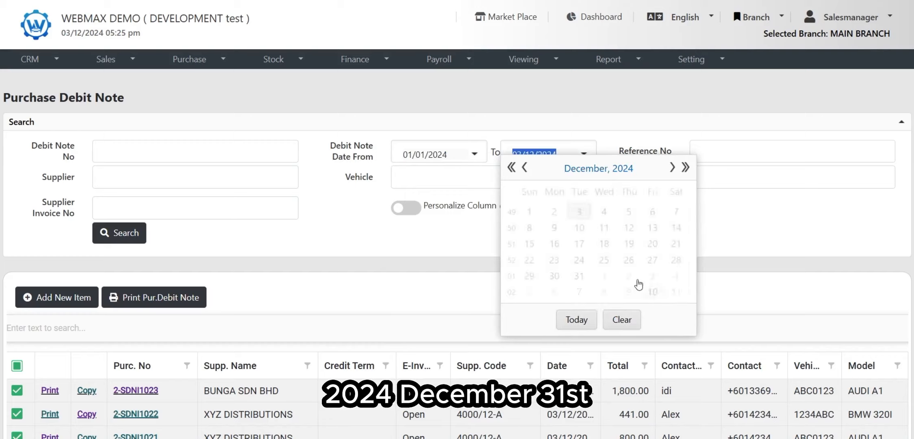
pyautogui.click(582, 272)
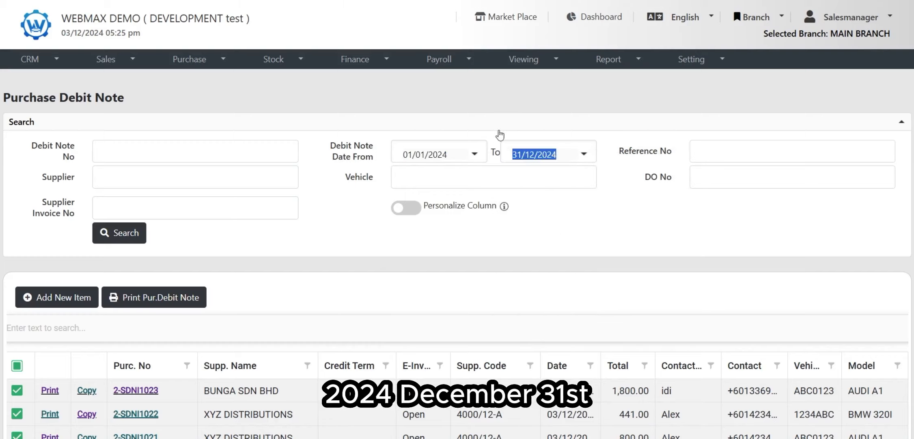
# Run the date-range search and review the dates of the listed debit notes
pyautogui.click(127, 234)
pyautogui.scroll(-4, 300, 227)
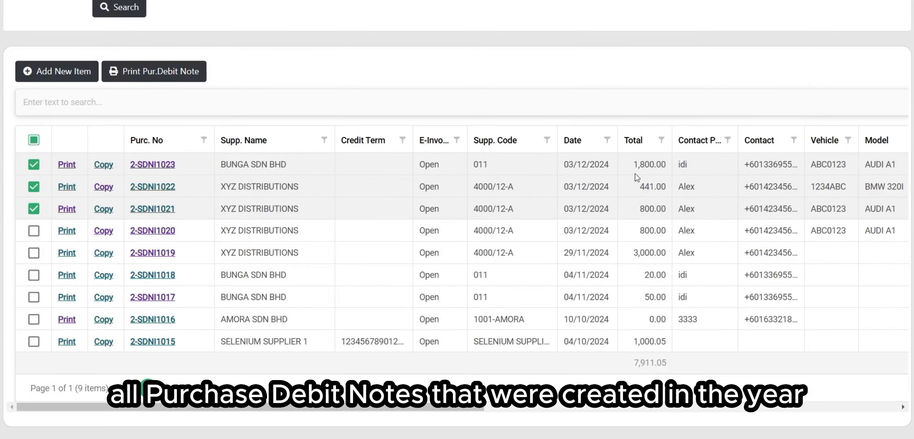
pyautogui.scroll(2, 635, 227)
pyautogui.scroll(-3, 566, 359)
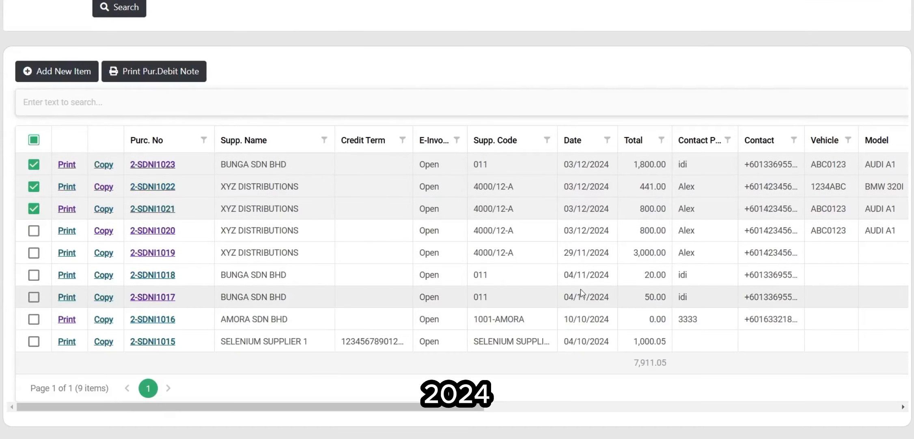
pyautogui.scroll(3, 581, 289)
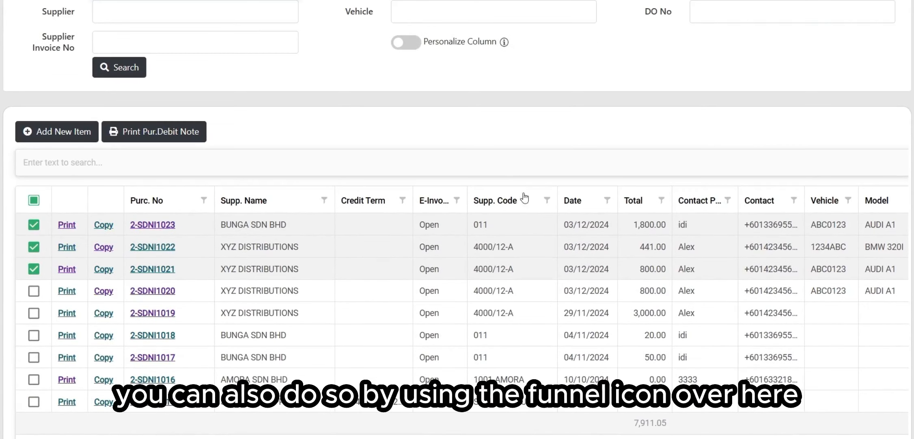
# Filter the Supp. Code column to the values 011 and 1001-AMORA
pyautogui.click(547, 200)
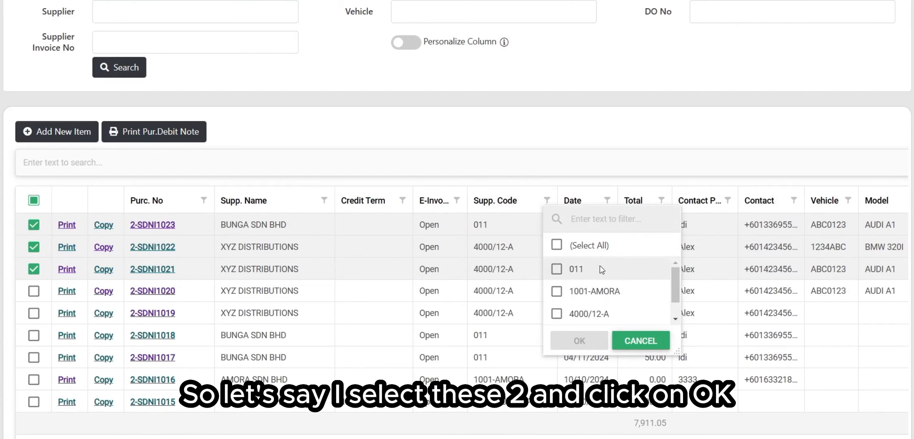
pyautogui.click(595, 268)
pyautogui.click(601, 291)
pyautogui.click(585, 341)
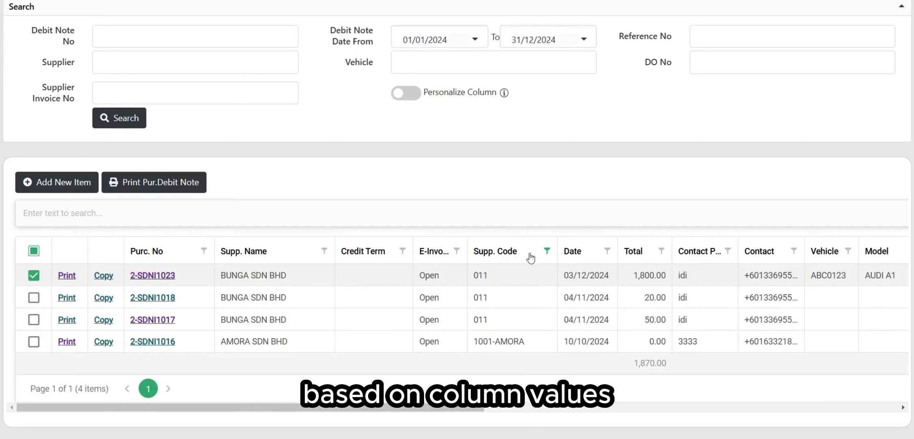
# Sort the filtered debit notes by Date, toggling the direction until it is descending
pyautogui.click(580, 252)
pyautogui.click(579, 252)
pyautogui.click(579, 252)
pyautogui.click(580, 251)
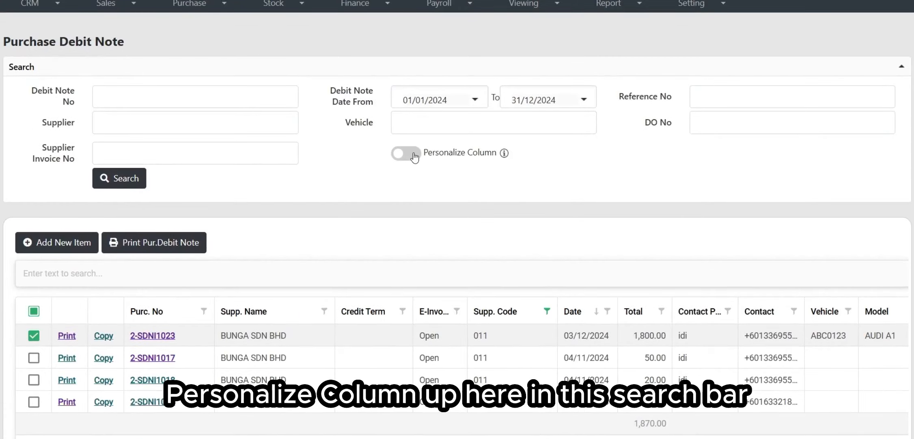
# Turn on Personalize Column to show the list's column settings
pyautogui.click(416, 157)
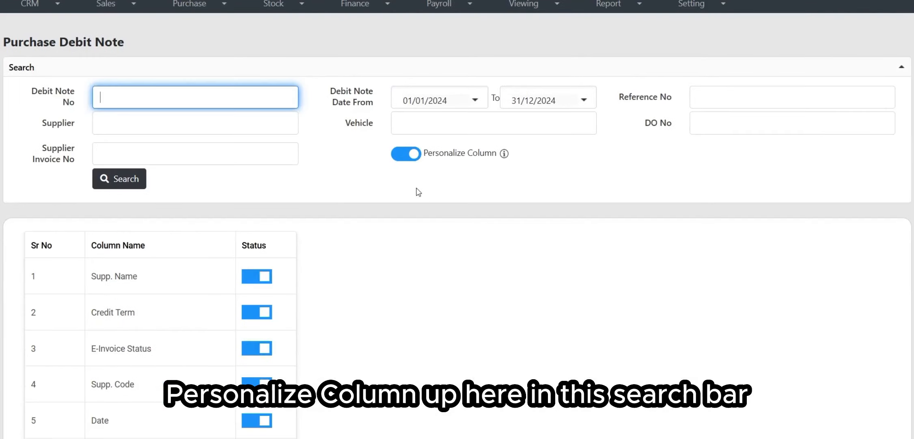
pyautogui.scroll(-2, 188, 175)
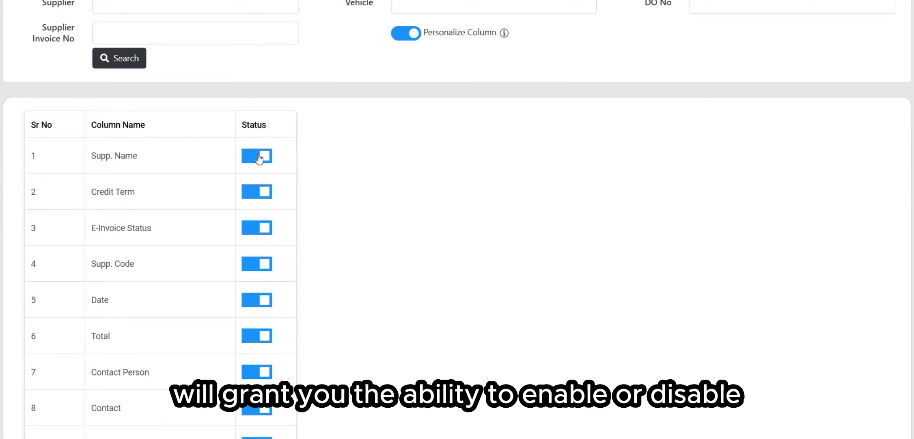
# Switch the Supp. Name, Credit Term, E-Invoice Status and Supp. Code columns off and back on one by one
pyautogui.click(259, 159)
pyautogui.click(261, 156)
pyautogui.click(264, 194)
pyautogui.click(265, 195)
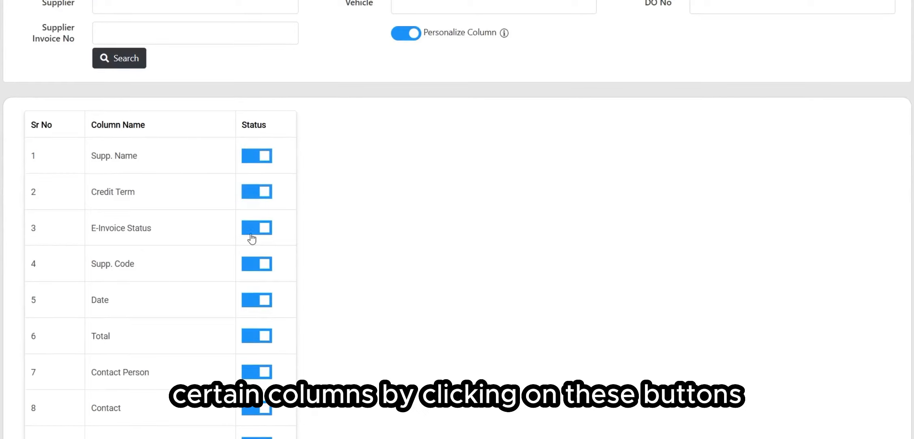
pyautogui.click(254, 232)
pyautogui.click(259, 230)
pyautogui.click(261, 266)
pyautogui.click(260, 265)
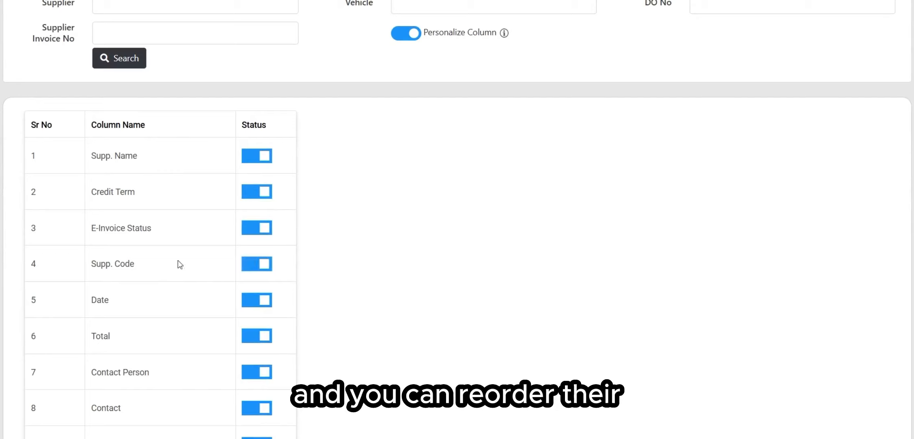
# Move Supp. Code directly below Supp. Name in the column order and update the list layout
pyautogui.moveTo(168, 272); pyautogui.dragTo(180, 198)
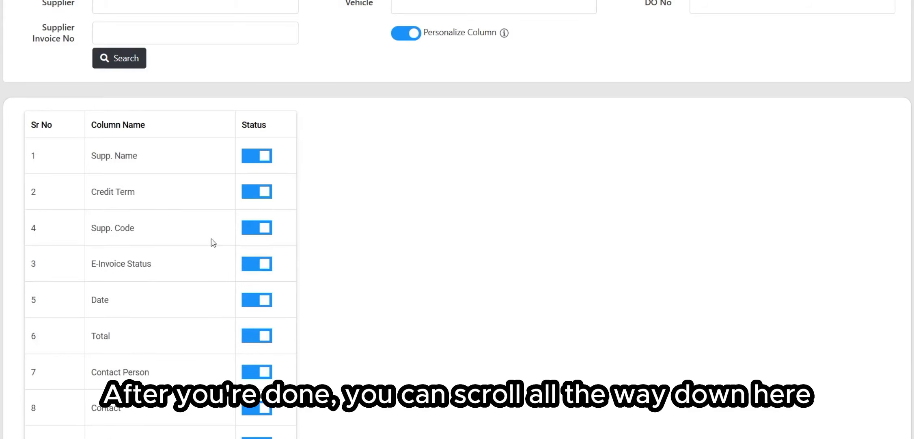
pyautogui.scroll(-15, 171, 212)
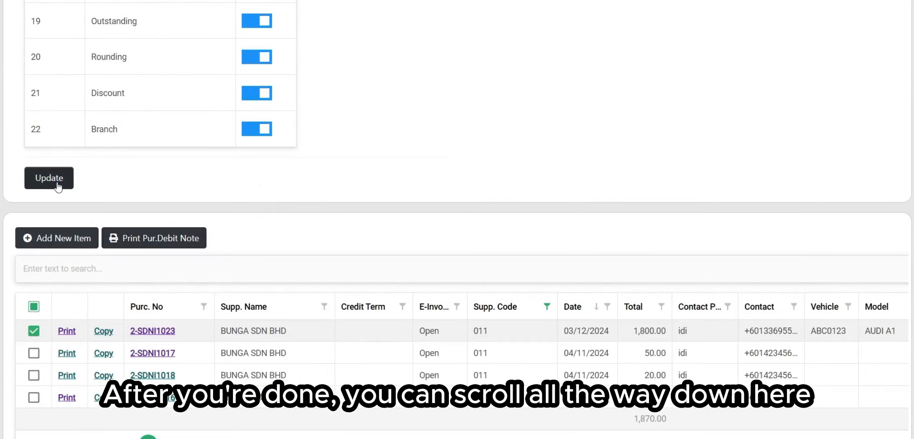
pyautogui.click(48, 177)
pyautogui.scroll(-3, 57, 182)
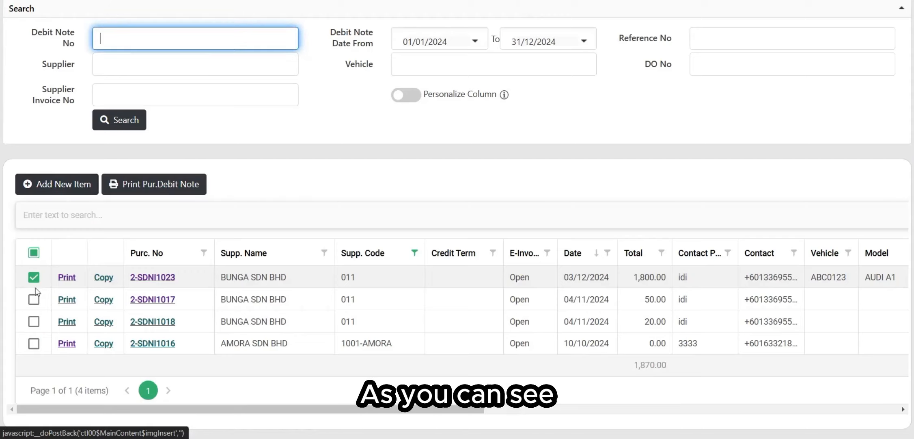